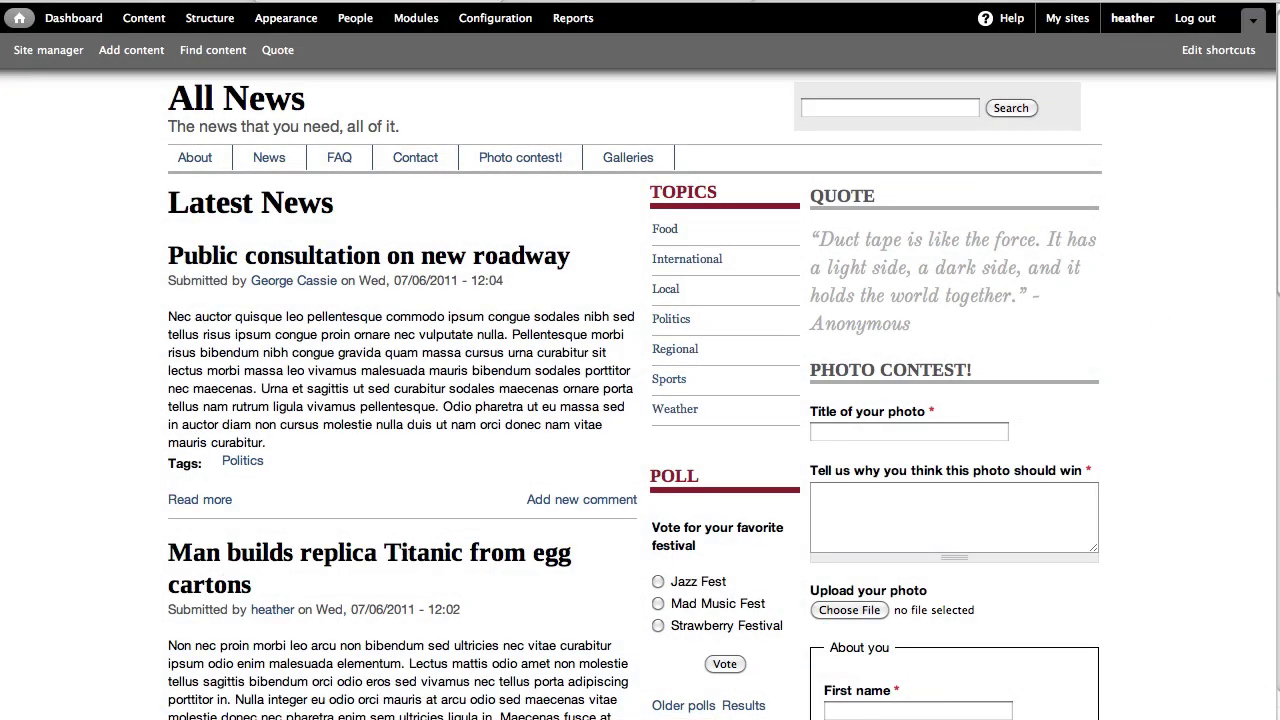
Look through the front page's news posts down to the pager.
{"action": "scroll", "coordinate": [640, 400], "scroll_direction": "down", "scroll_amount": 10}
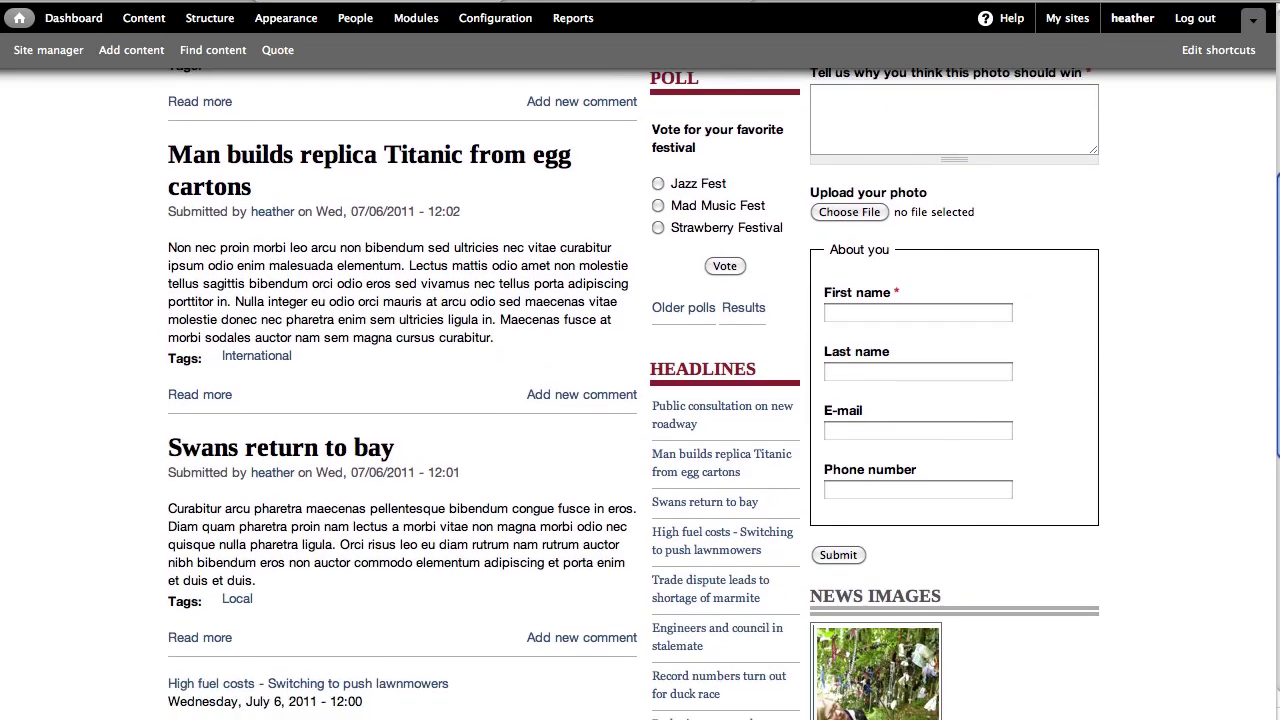
{"action": "scroll", "coordinate": [1263, 542], "scroll_direction": "down", "scroll_amount": 7}
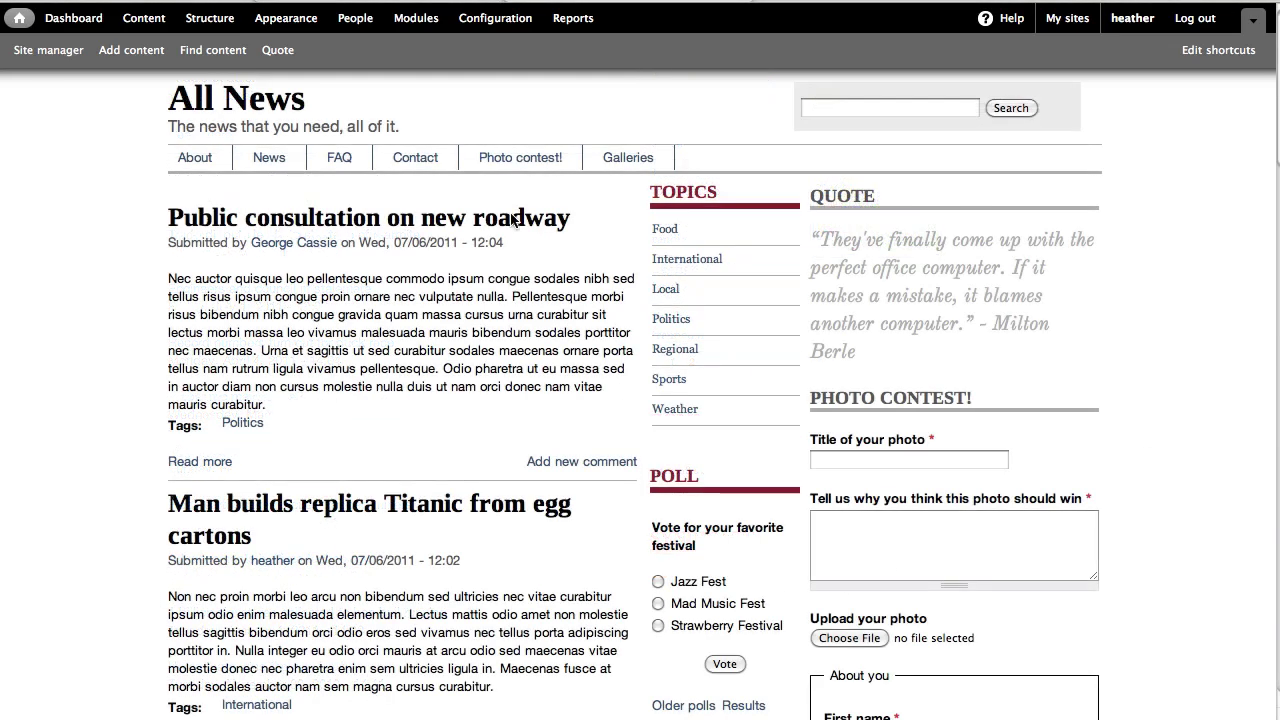
{"action": "scroll", "coordinate": [431, 303], "scroll_direction": "down", "scroll_amount": 20}
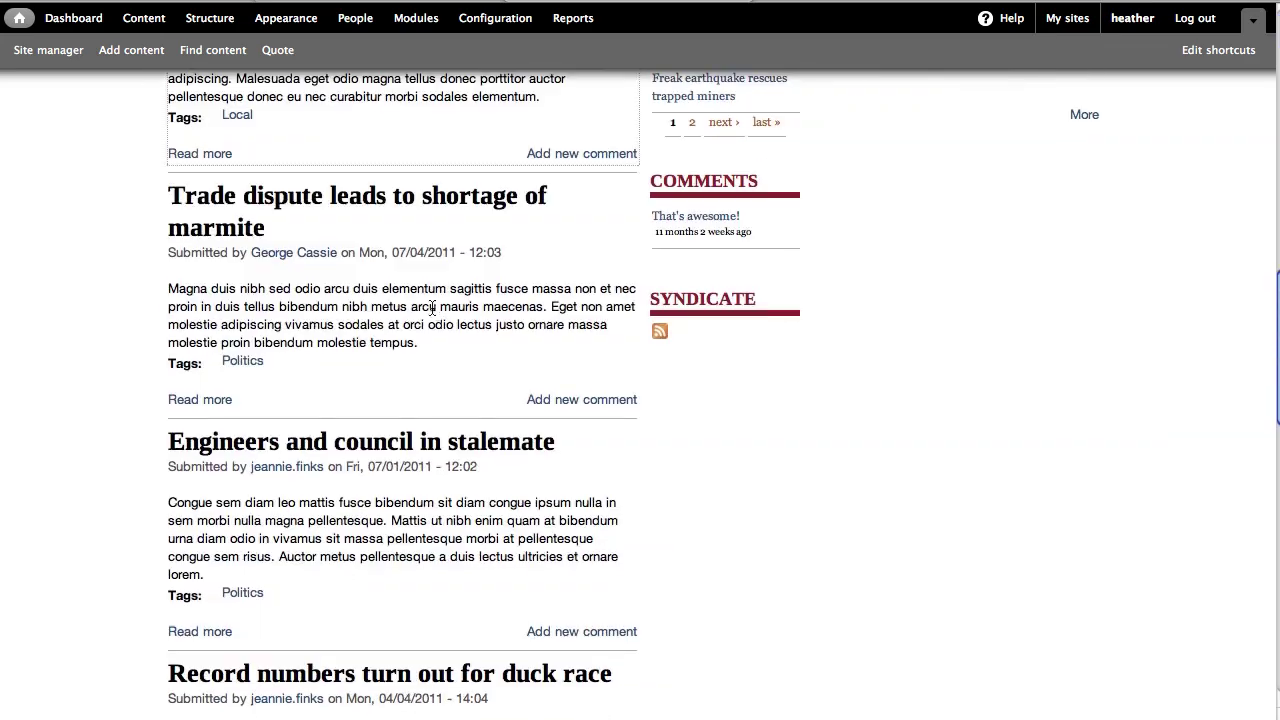
{"action": "scroll", "coordinate": [431, 310], "scroll_direction": "down", "scroll_amount": 3}
{"action": "left_click", "coordinate": [409, 617]}
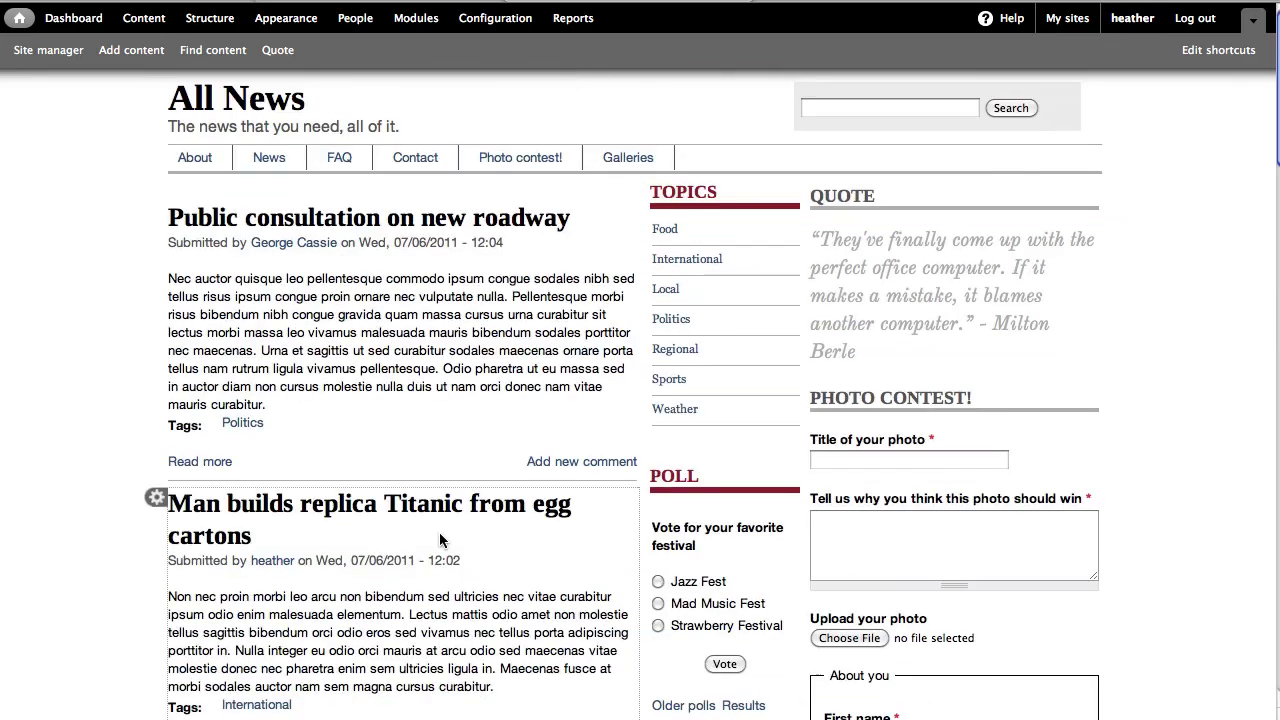
Set the number of posts on the front page to 3 in the site information and save the configuration.
{"action": "left_click", "coordinate": [495, 18]}
{"action": "left_click", "coordinate": [698, 262]}
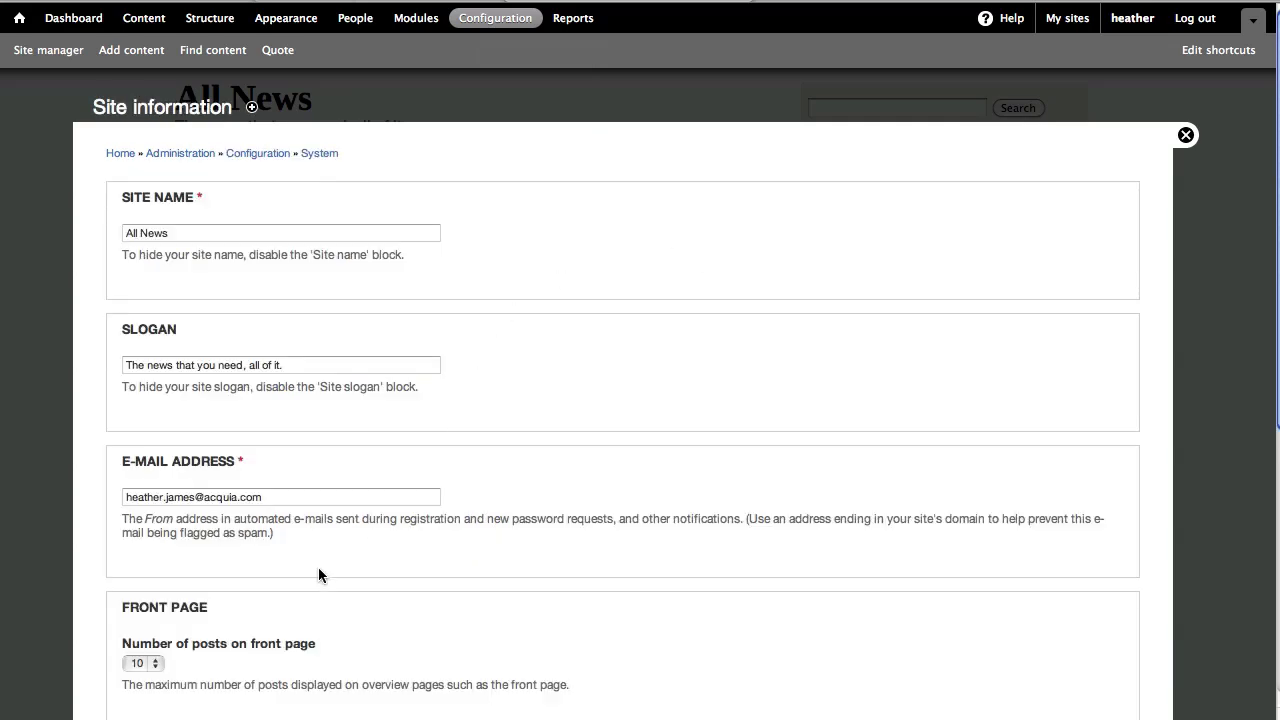
{"action": "scroll", "coordinate": [190, 648], "scroll_direction": "down", "scroll_amount": 5}
{"action": "left_click", "coordinate": [139, 381]}
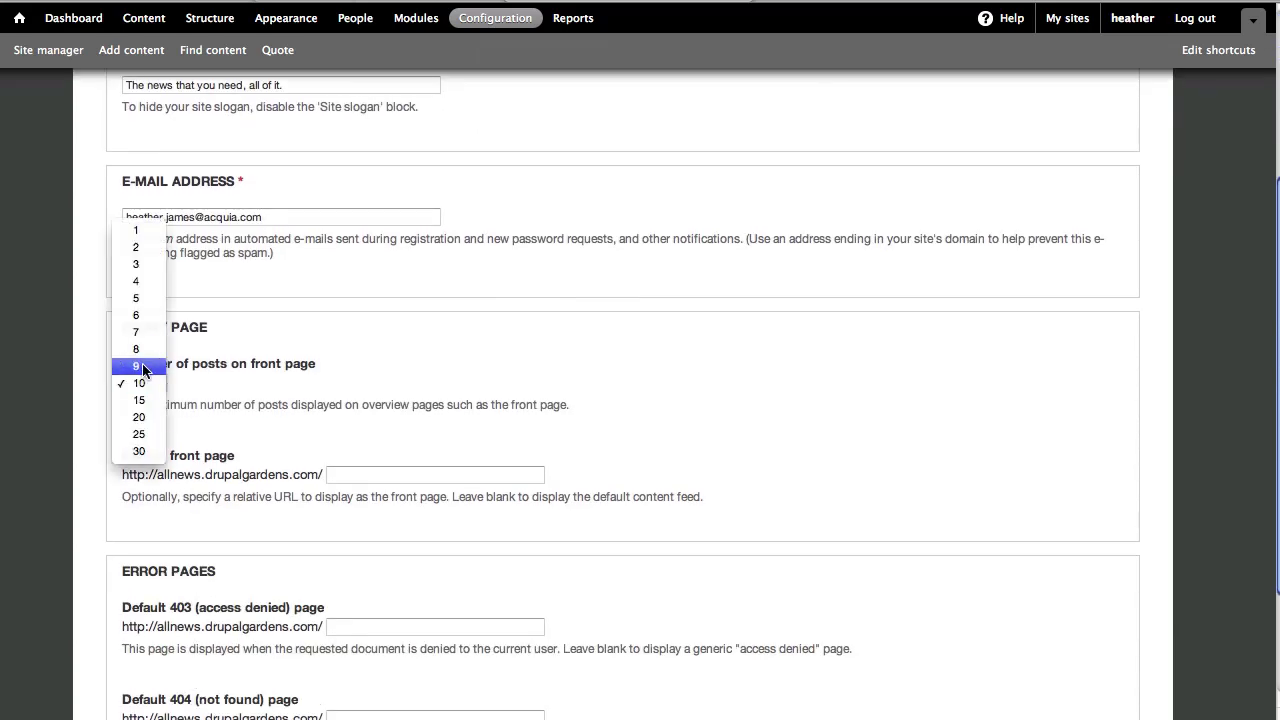
{"action": "left_click", "coordinate": [124, 262]}
{"action": "scroll", "coordinate": [234, 538], "scroll_direction": "down", "scroll_amount": 3}
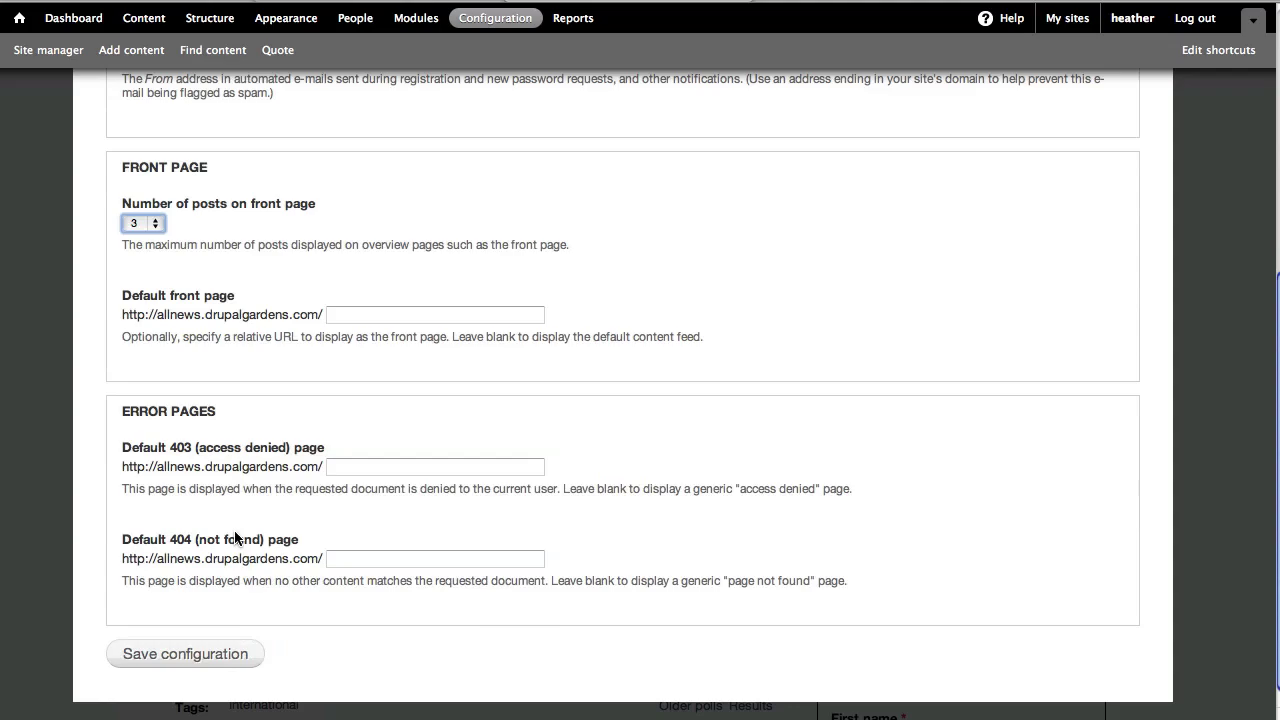
{"action": "left_click", "coordinate": [186, 654]}
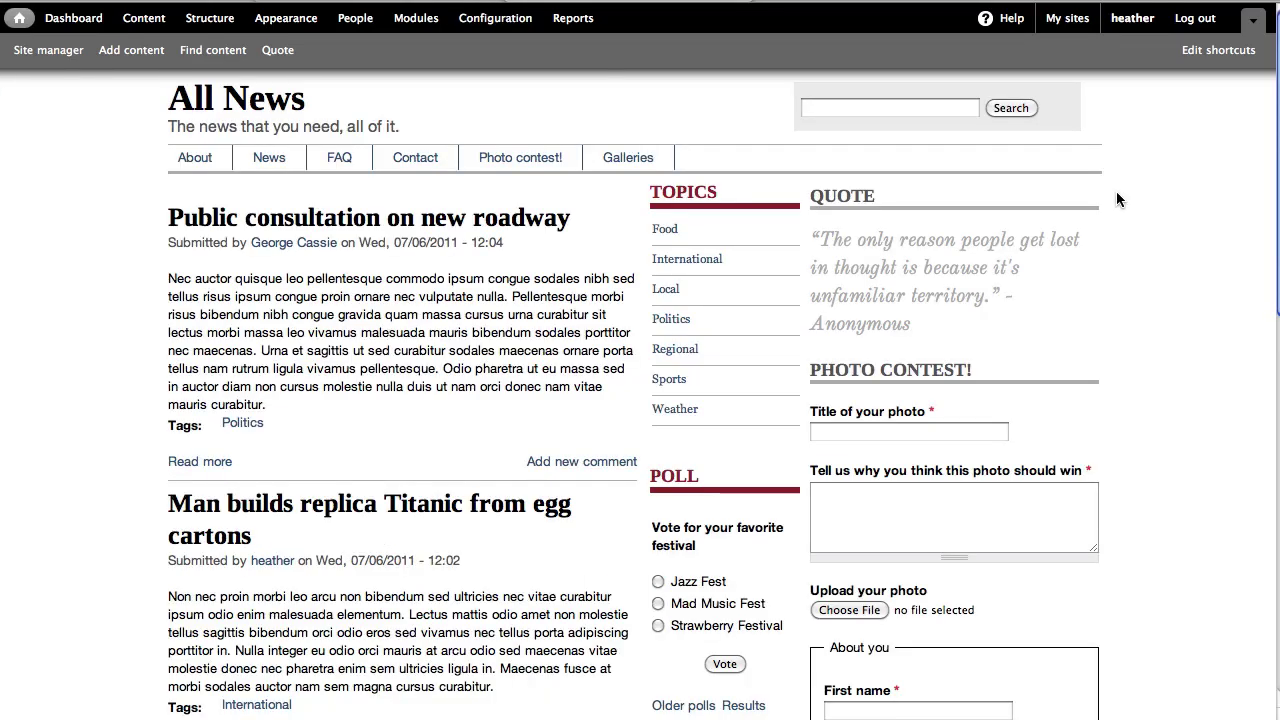
{"action": "scroll", "coordinate": [1111, 197], "scroll_direction": "down", "scroll_amount": 5}
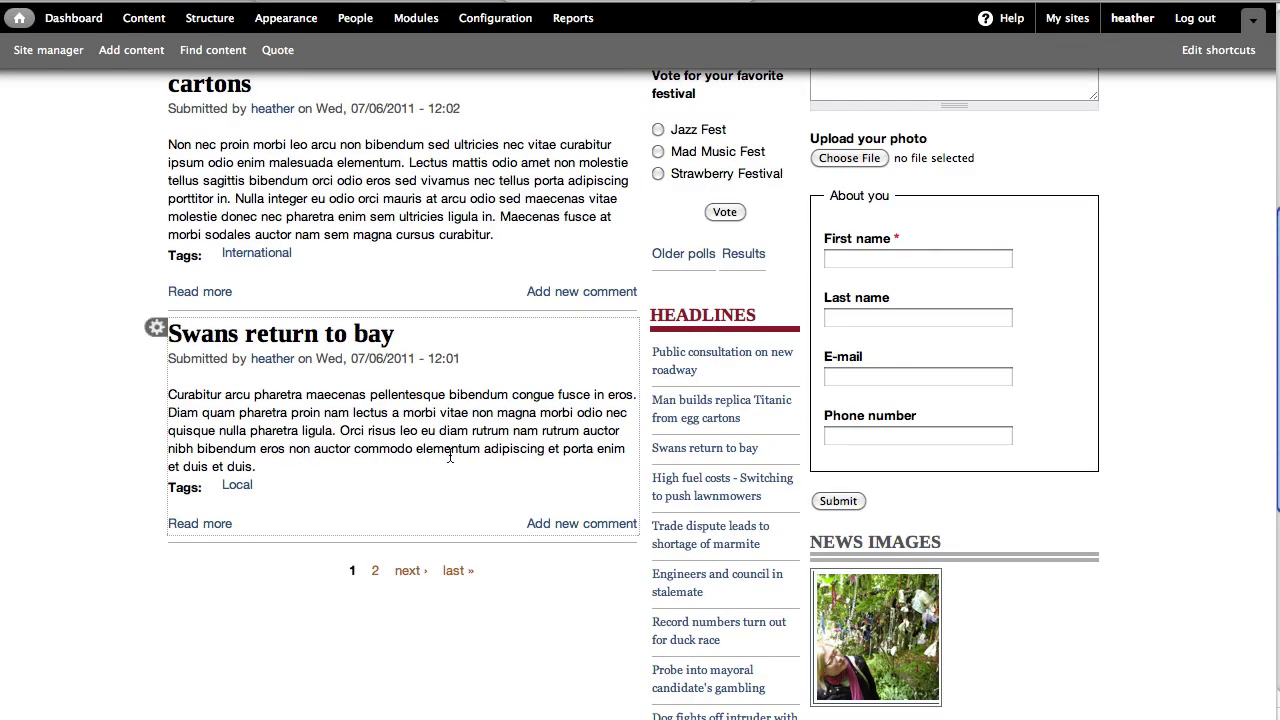
{"action": "scroll", "coordinate": [450, 455], "scroll_direction": "up", "scroll_amount": 5}
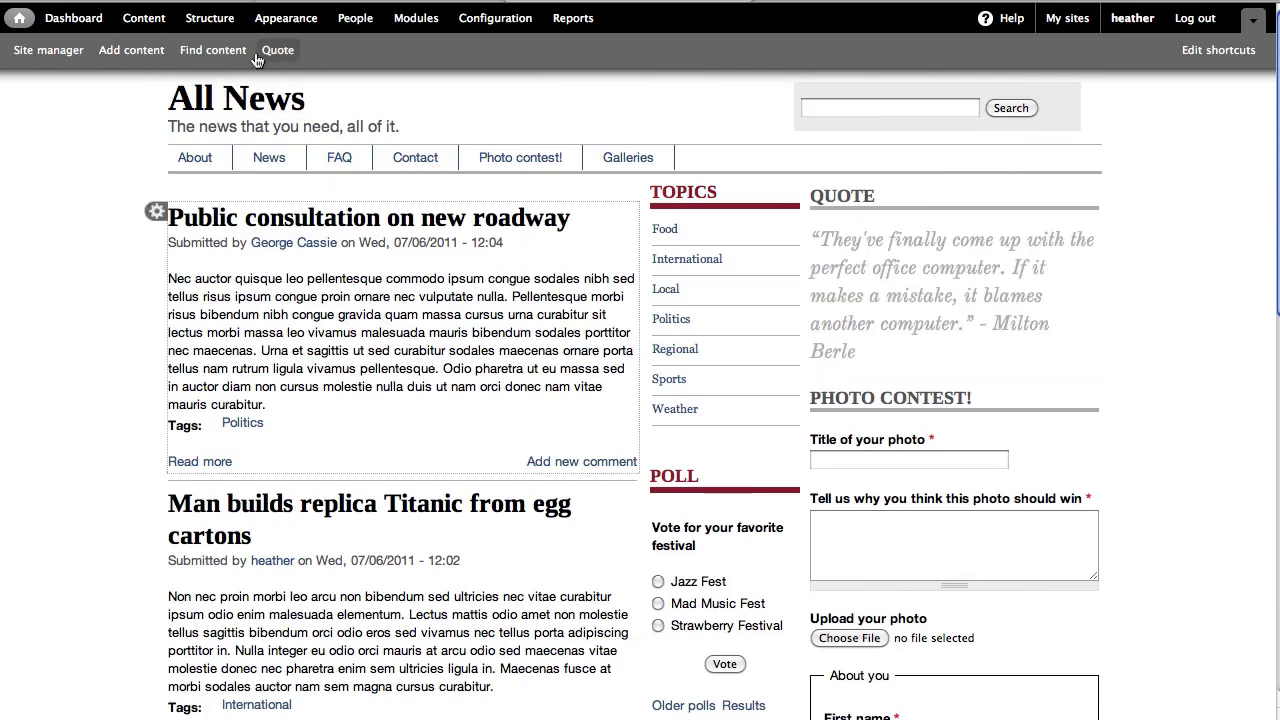
Promote the Key quote to the front page and save it.
{"action": "left_click", "coordinate": [207, 50]}
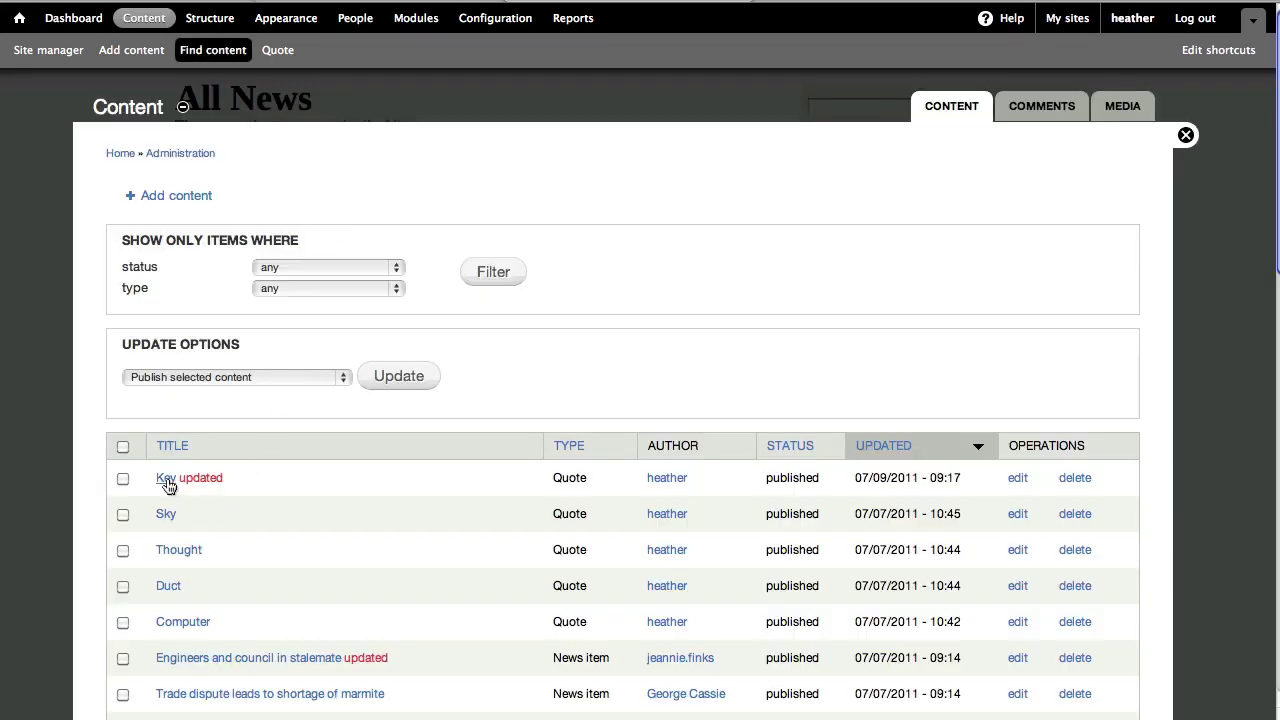
{"action": "left_click", "coordinate": [1017, 479]}
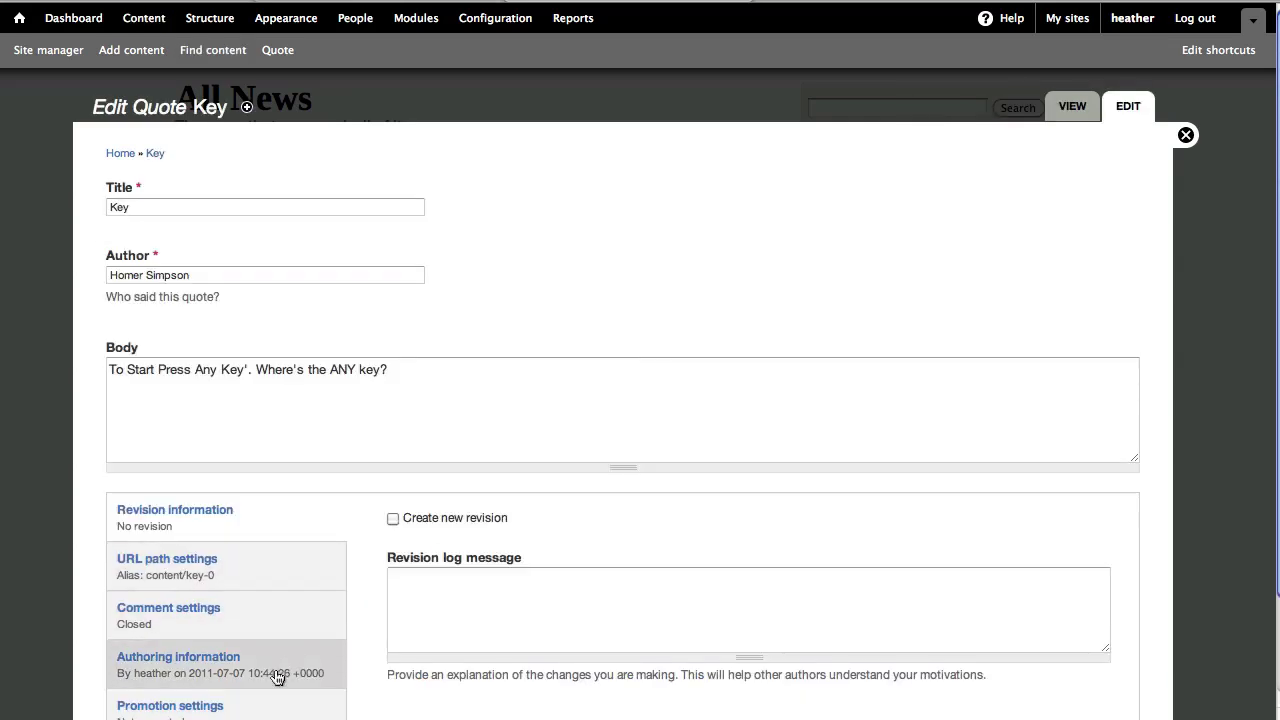
{"action": "left_click", "coordinate": [270, 702]}
{"action": "scroll", "coordinate": [340, 620], "scroll_direction": "down", "scroll_amount": 3}
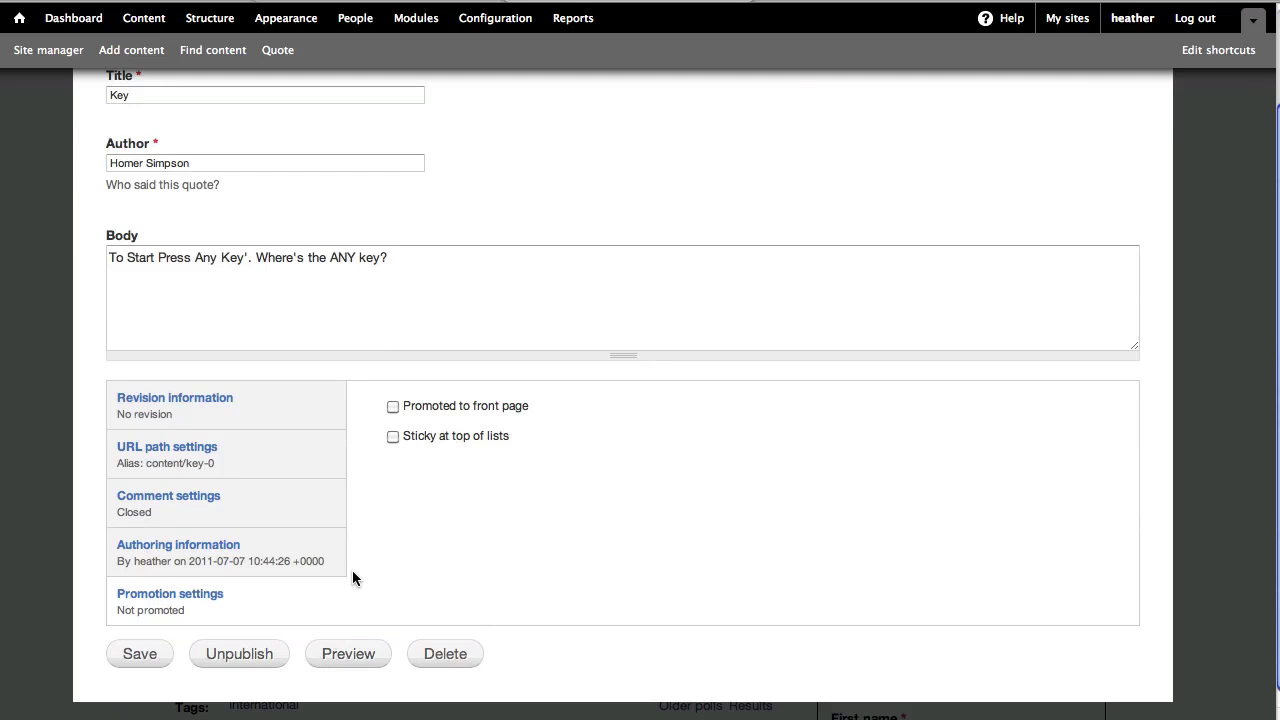
{"action": "left_click", "coordinate": [393, 406]}
{"action": "left_click", "coordinate": [140, 656]}
{"action": "left_click", "coordinate": [155, 212]}
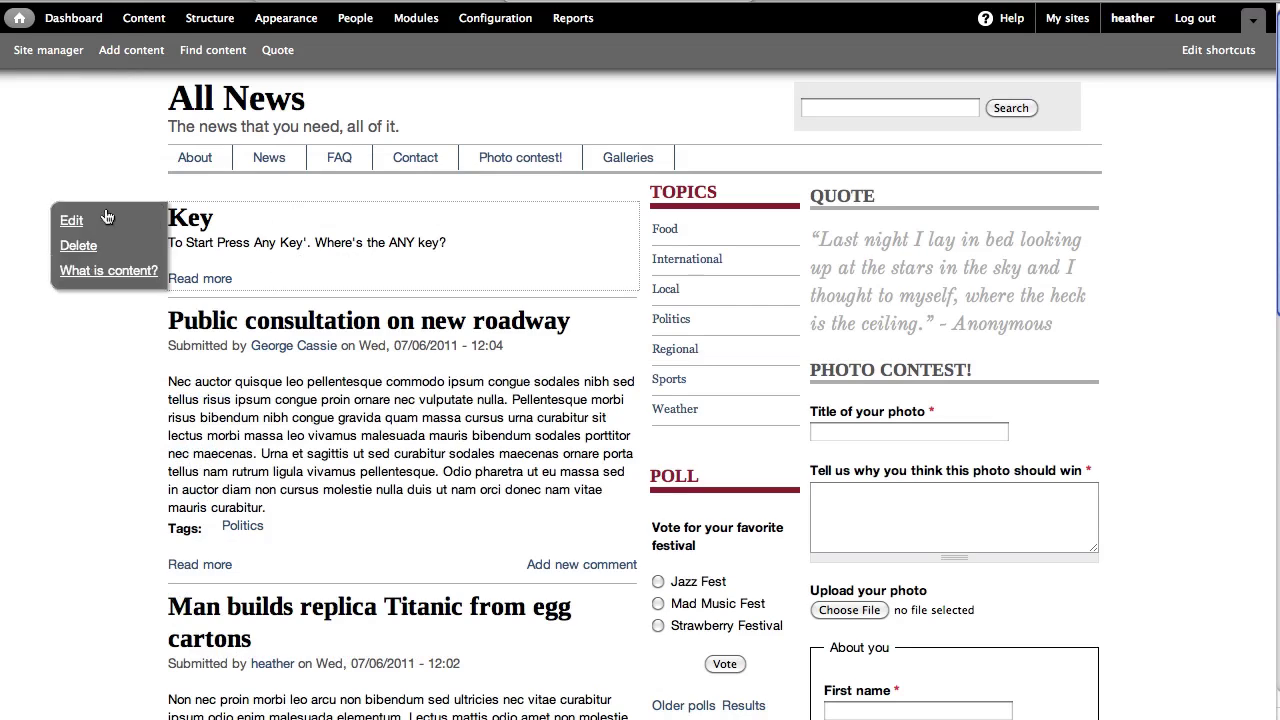
Remove the Key quote's front page promotion and save it.
{"action": "left_click", "coordinate": [72, 218]}
{"action": "scroll", "coordinate": [290, 700], "scroll_direction": "down", "scroll_amount": 2}
{"action": "left_click", "coordinate": [320, 598]}
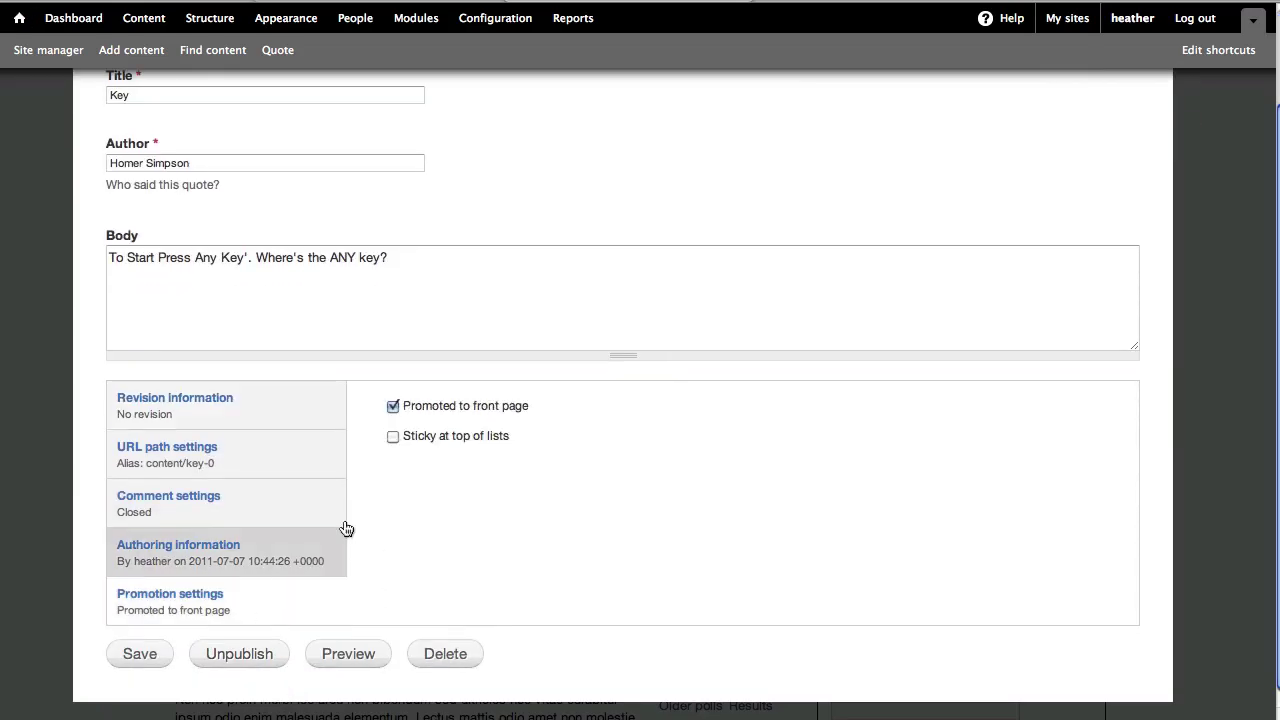
{"action": "left_click", "coordinate": [393, 406]}
{"action": "left_click", "coordinate": [287, 654]}
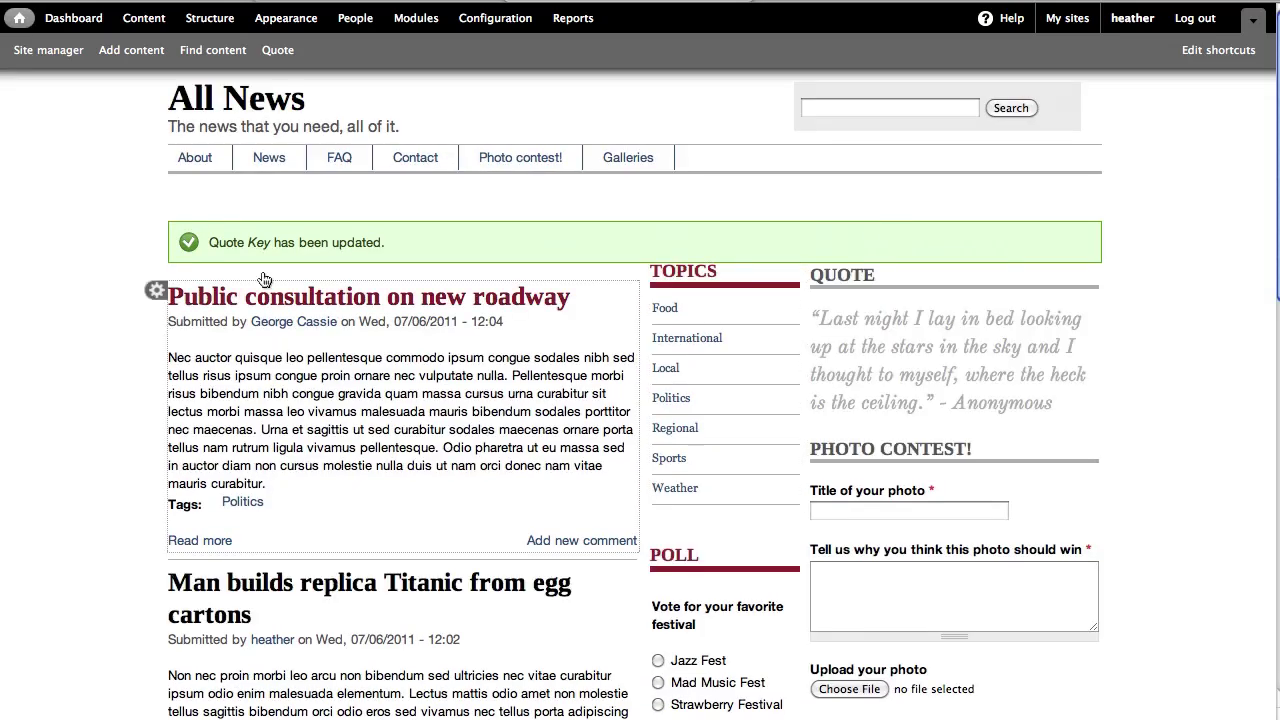
Enable the disabled Front page view in the site's list of views.
{"action": "left_click", "coordinate": [209, 18]}
{"action": "left_click", "coordinate": [155, 601]}
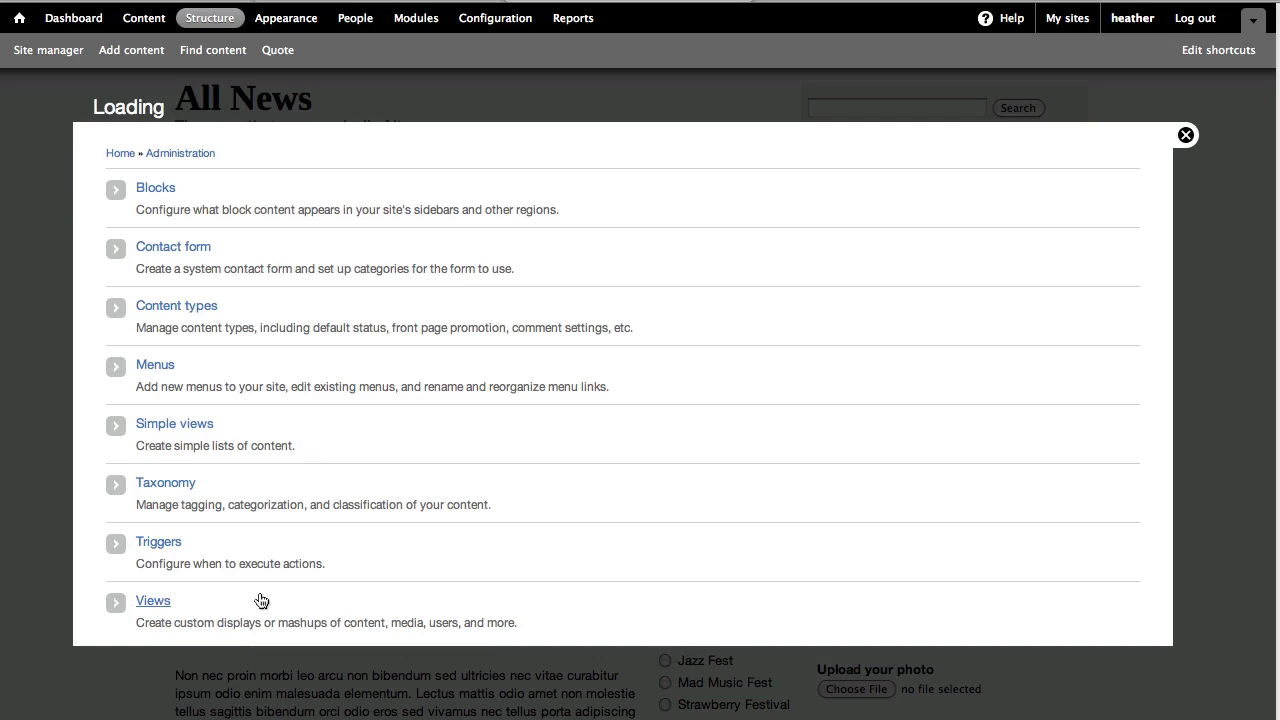
{"action": "scroll", "coordinate": [516, 576], "scroll_direction": "down", "scroll_amount": 5}
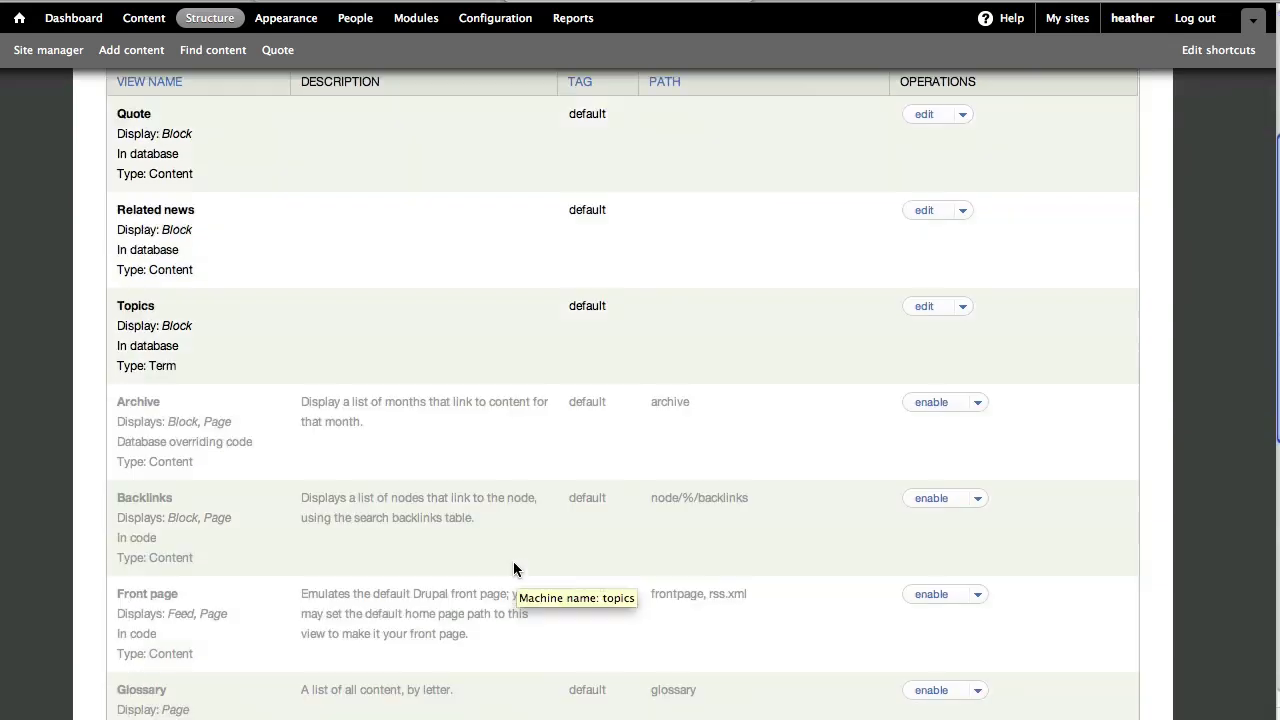
{"action": "left_click", "coordinate": [930, 573]}
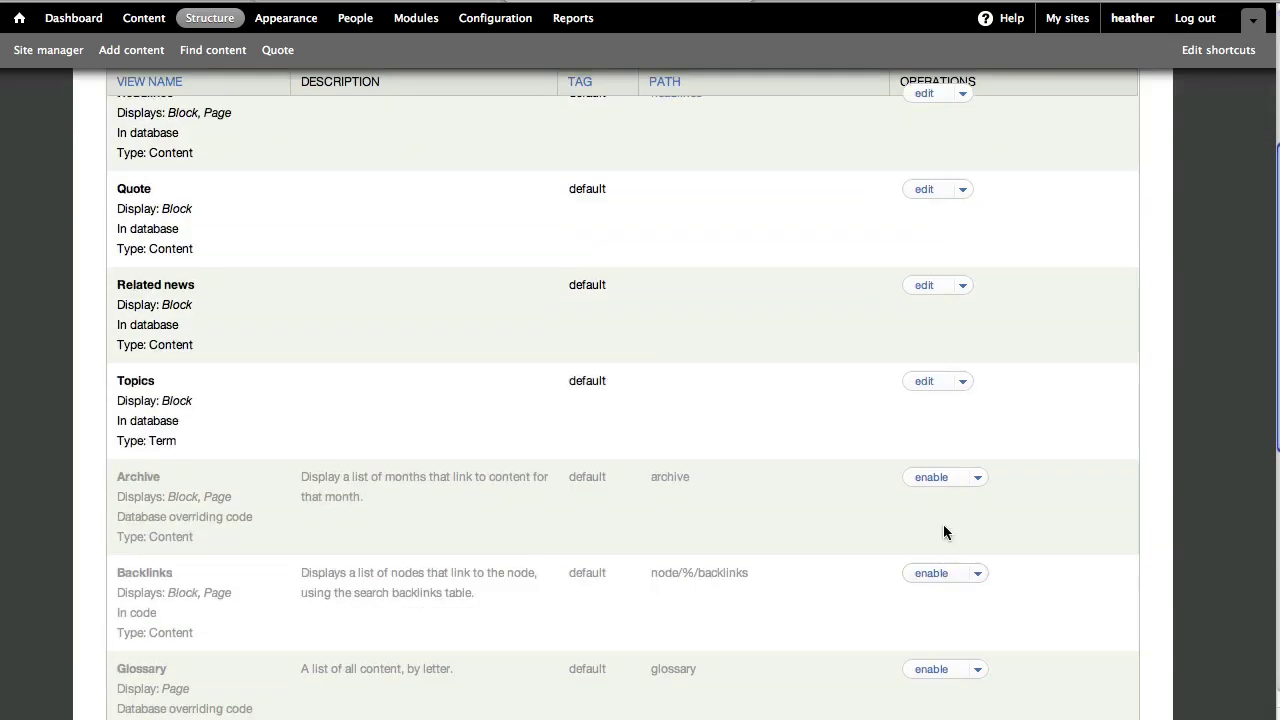
{"action": "scroll", "coordinate": [943, 520], "scroll_direction": "up", "scroll_amount": 3}
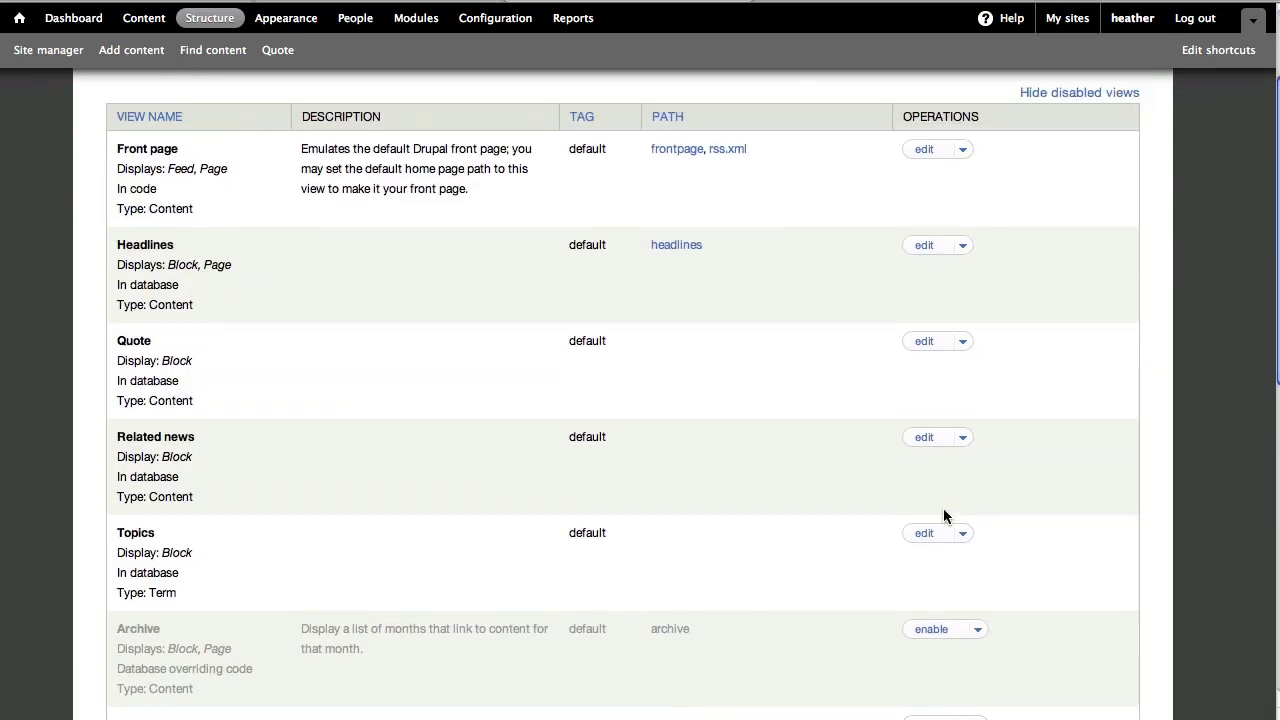
Open the Front page view at its frontpage path and review its posts down to the pager.
{"action": "left_click", "coordinate": [680, 152]}
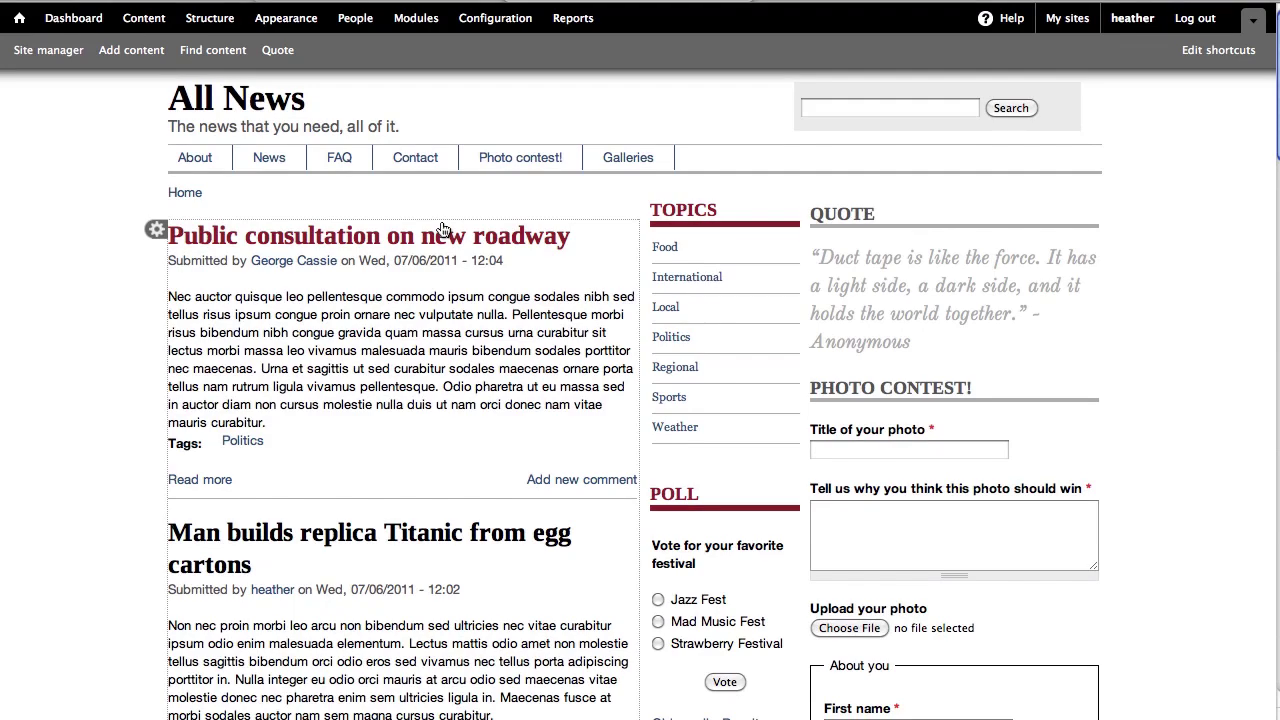
{"action": "scroll", "coordinate": [443, 229], "scroll_direction": "down", "scroll_amount": 10}
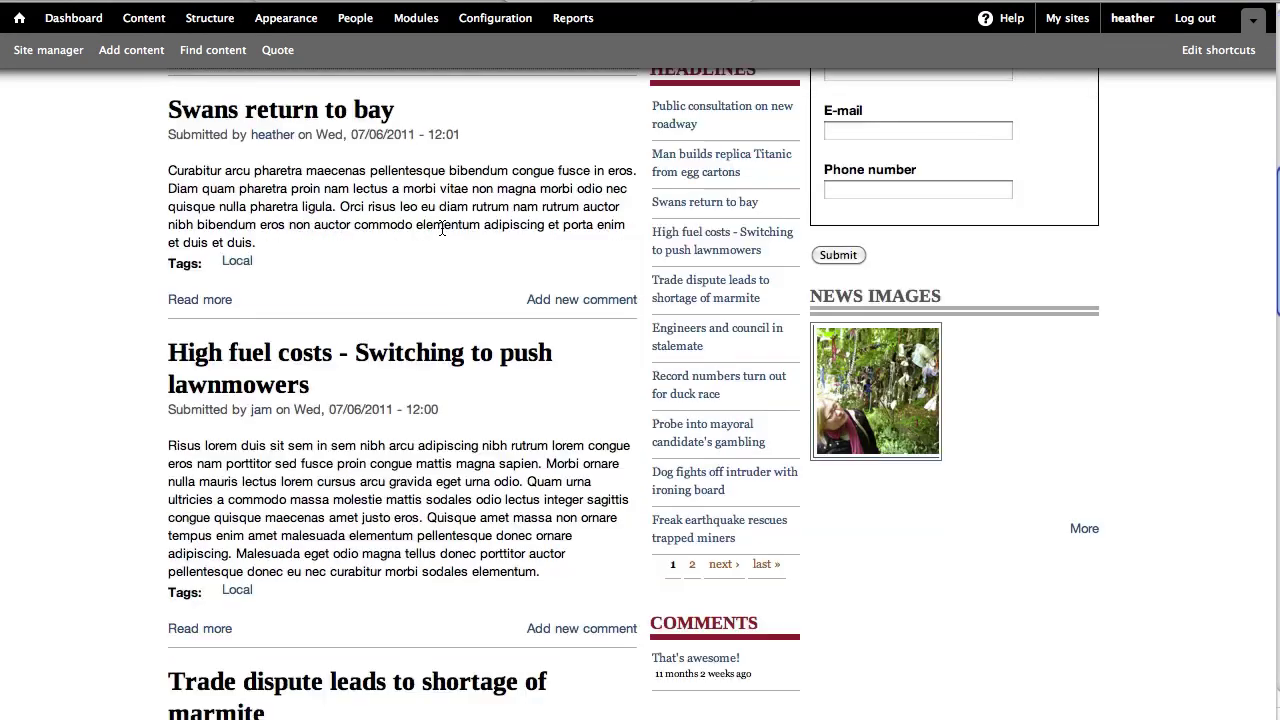
{"action": "scroll", "coordinate": [441, 228], "scroll_direction": "down", "scroll_amount": 20}
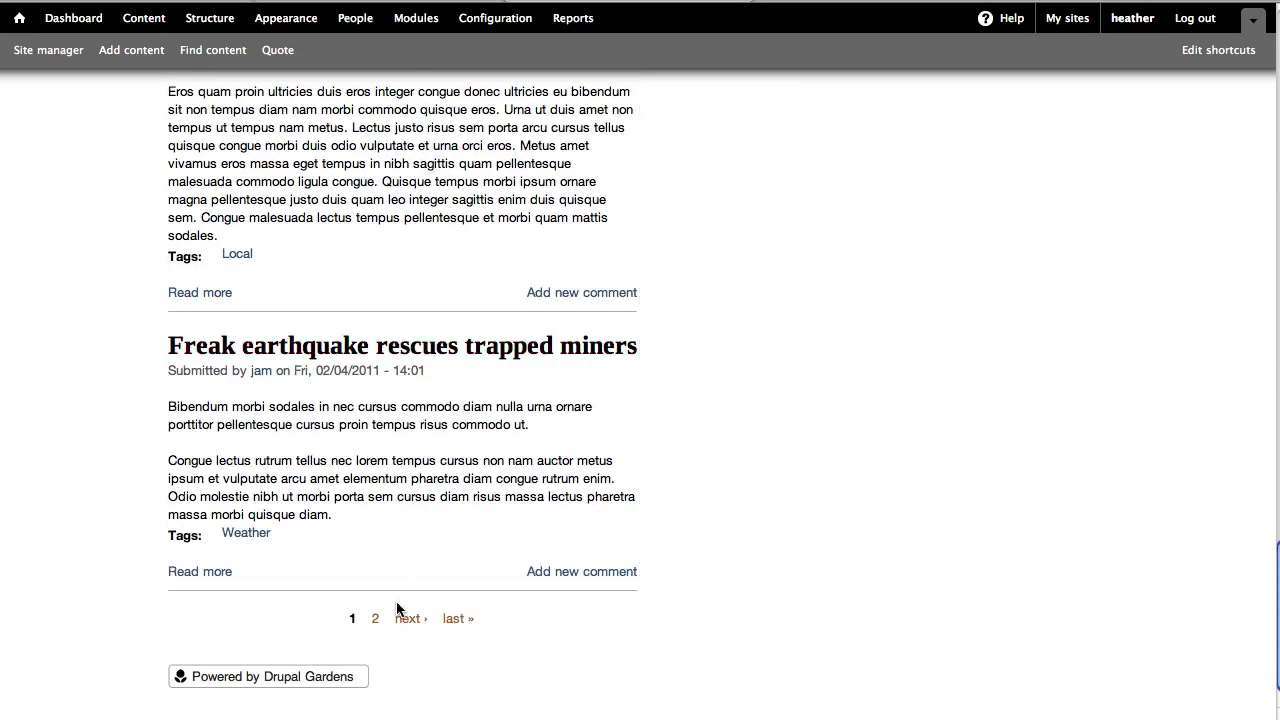
{"action": "scroll", "coordinate": [400, 585], "scroll_direction": "up", "scroll_amount": 5}
{"action": "scroll", "coordinate": [408, 574], "scroll_direction": "up", "scroll_amount": 15}
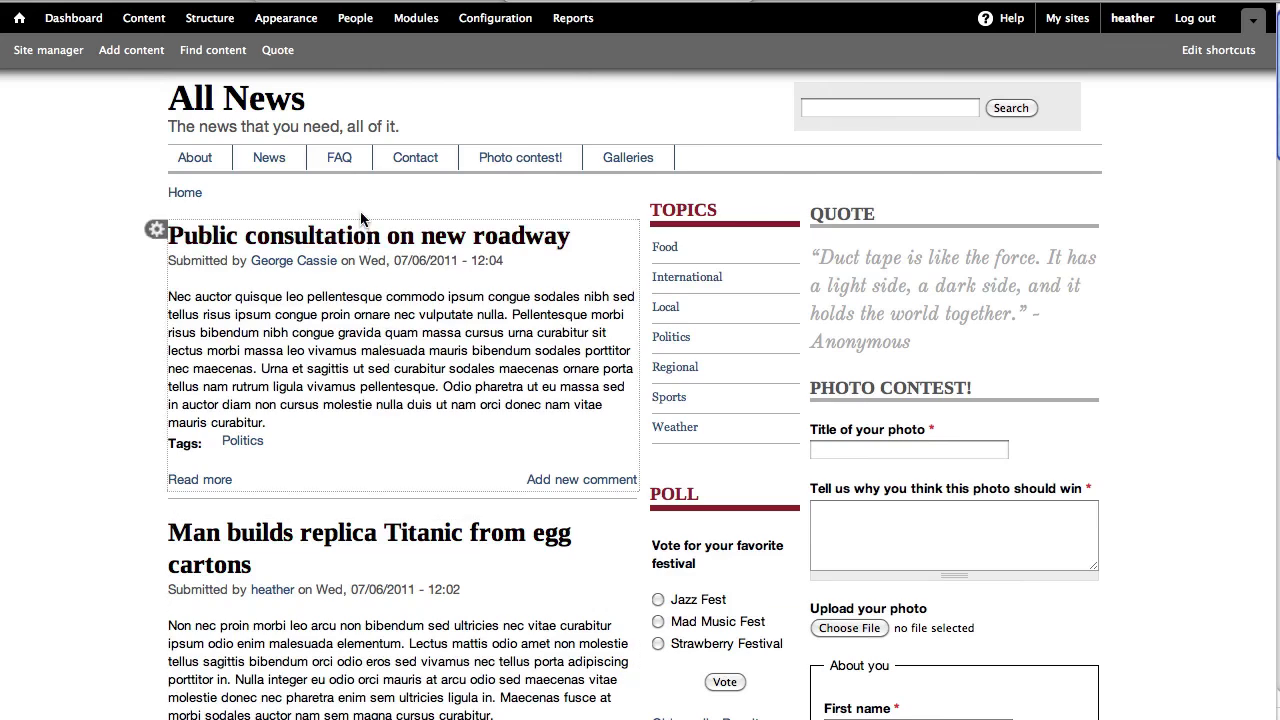
Edit the Front page view so its page display, as an override, shows 3 items per page, and check the preview.
{"action": "left_click", "coordinate": [160, 226]}
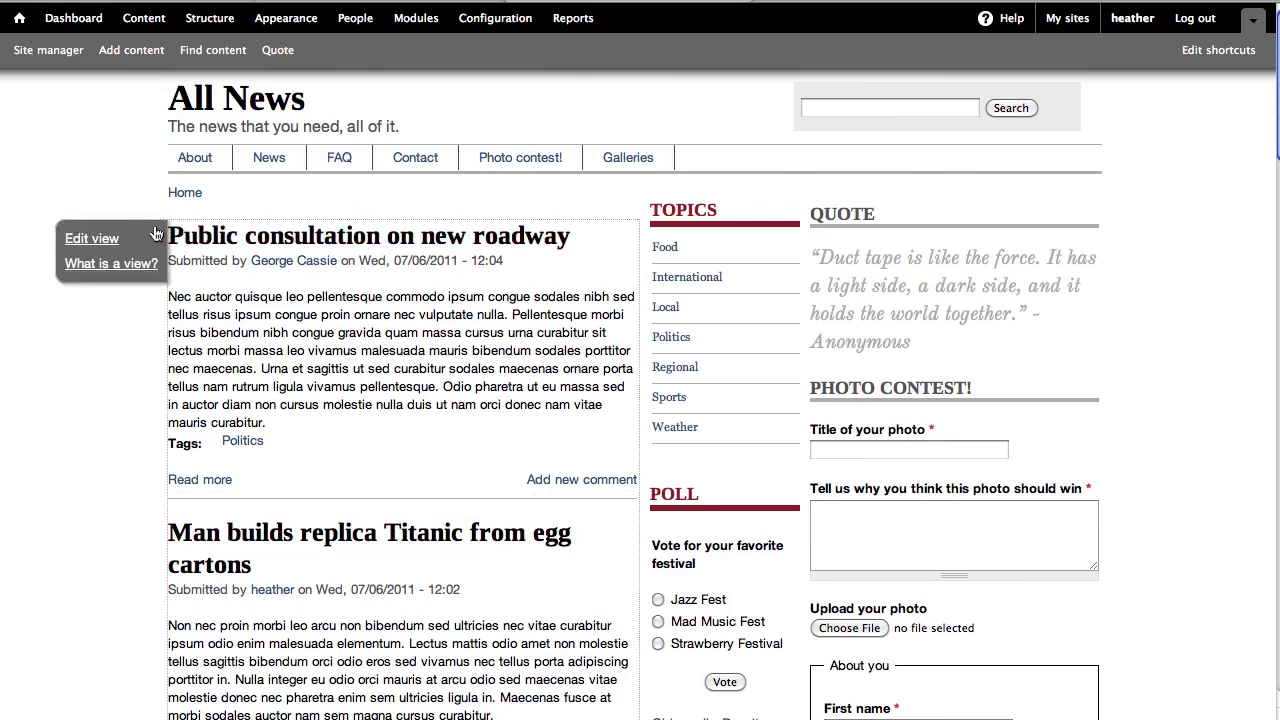
{"action": "left_click", "coordinate": [102, 241]}
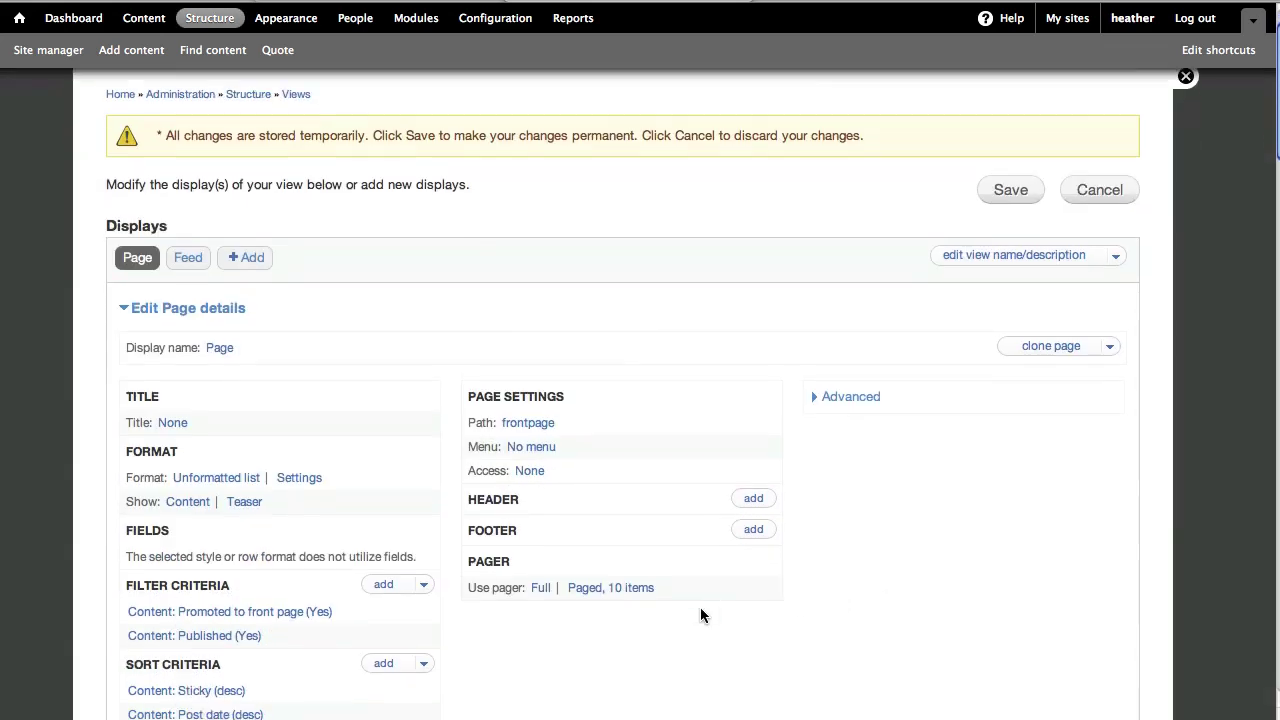
{"action": "scroll", "coordinate": [700, 607], "scroll_direction": "down", "scroll_amount": 3}
{"action": "left_click", "coordinate": [618, 388]}
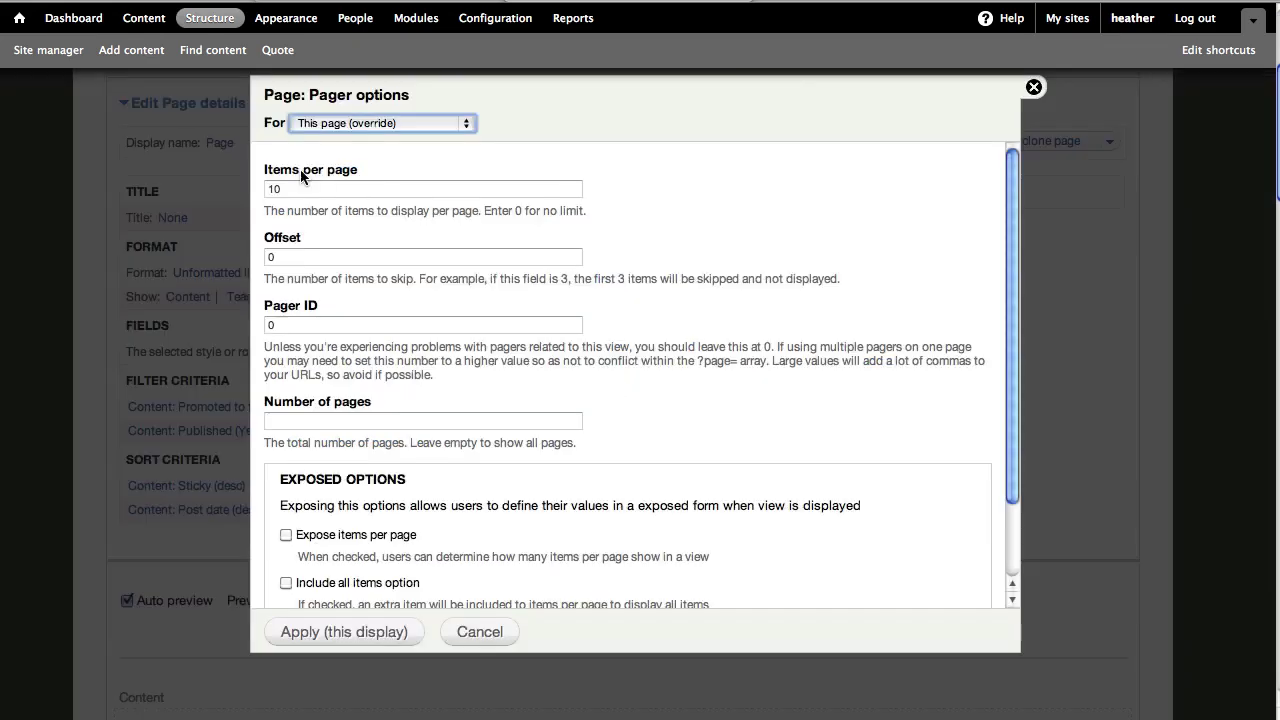
{"action": "double_click", "coordinate": [300, 180]}
{"action": "type", "text": "3"}
{"action": "left_click", "coordinate": [350, 632]}
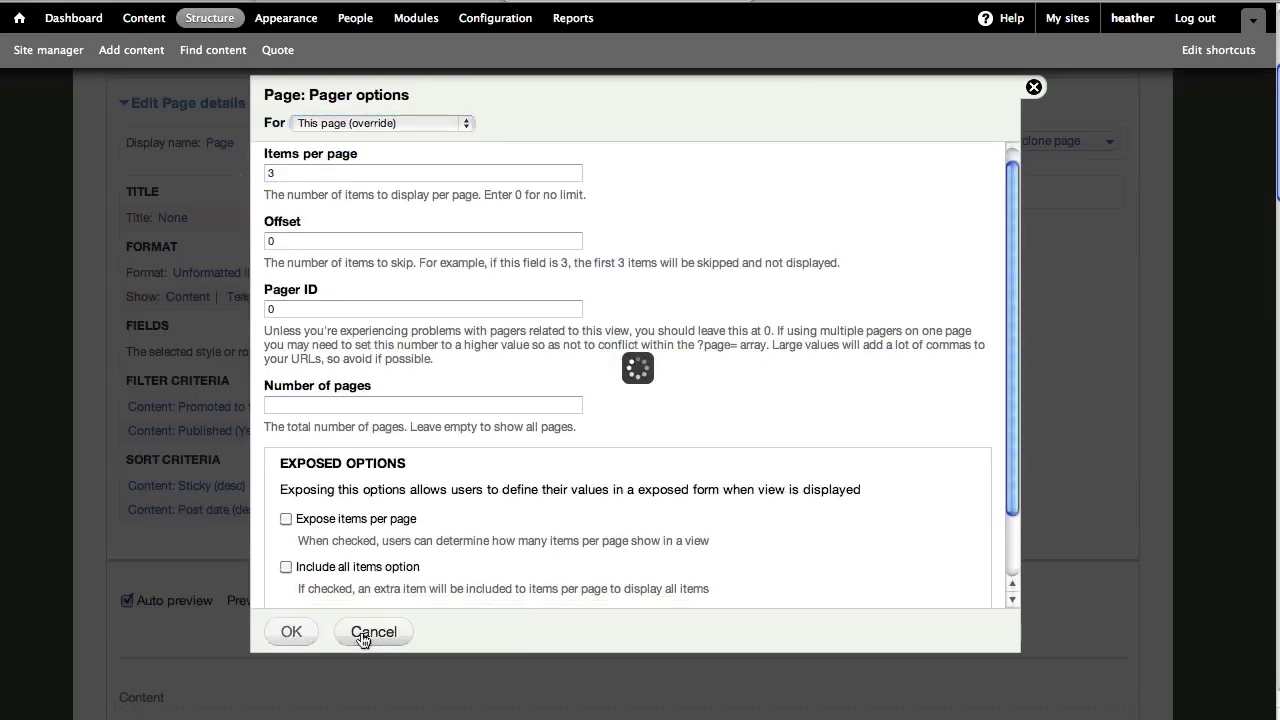
{"action": "scroll", "coordinate": [412, 630], "scroll_direction": "down", "scroll_amount": 5}
{"action": "scroll", "coordinate": [412, 625], "scroll_direction": "down", "scroll_amount": 3}
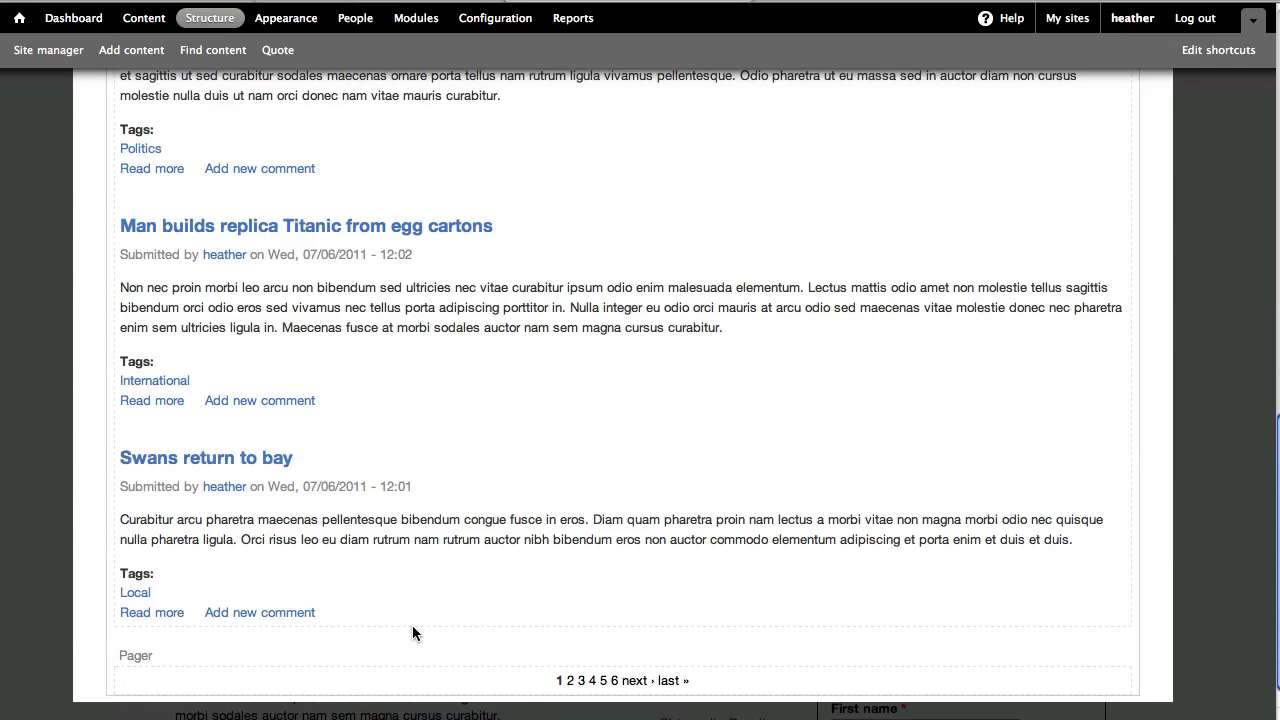
{"action": "scroll", "coordinate": [443, 383], "scroll_direction": "up", "scroll_amount": 7}
{"action": "scroll", "coordinate": [470, 410], "scroll_direction": "up", "scroll_amount": 2}
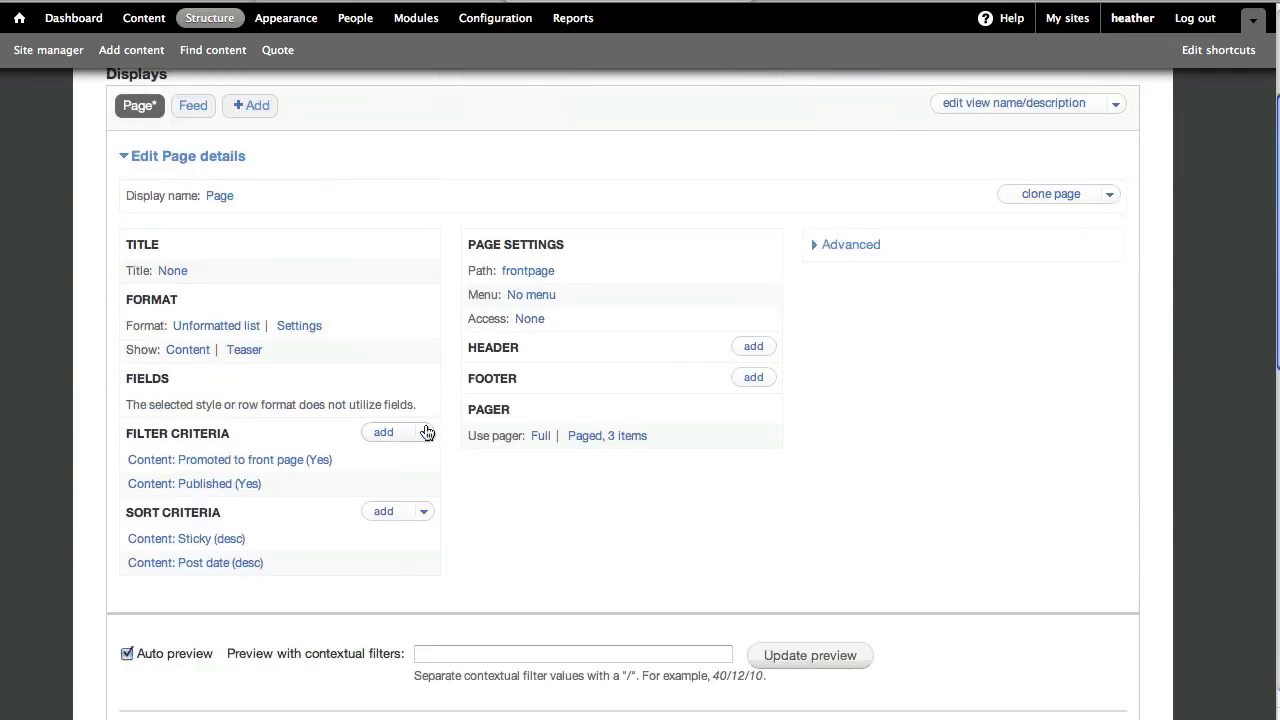
Add a Content: Type filter to the Front page view that limits it to News item content.
{"action": "left_click", "coordinate": [423, 433]}
{"action": "left_click", "coordinate": [384, 432]}
{"action": "type", "text": "type"}
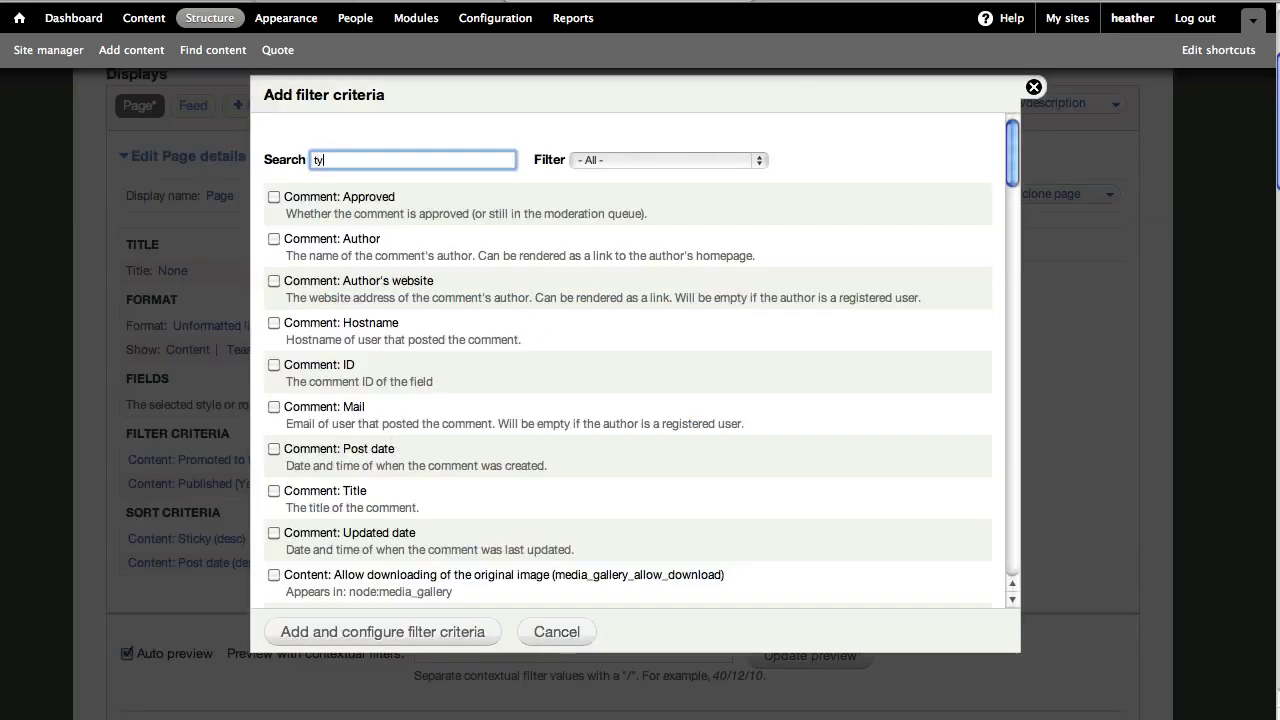
{"action": "left_click", "coordinate": [274, 196]}
{"action": "left_click", "coordinate": [386, 640]}
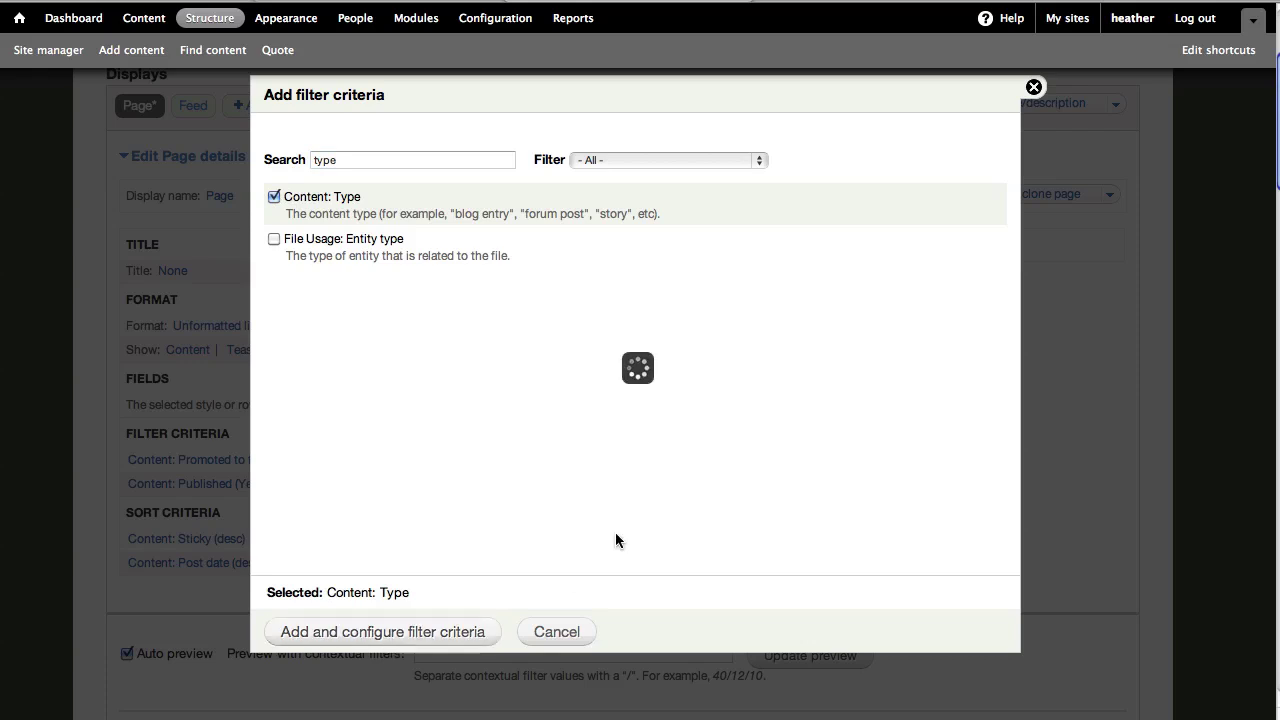
{"action": "left_click", "coordinate": [540, 378]}
{"action": "left_click", "coordinate": [360, 588]}
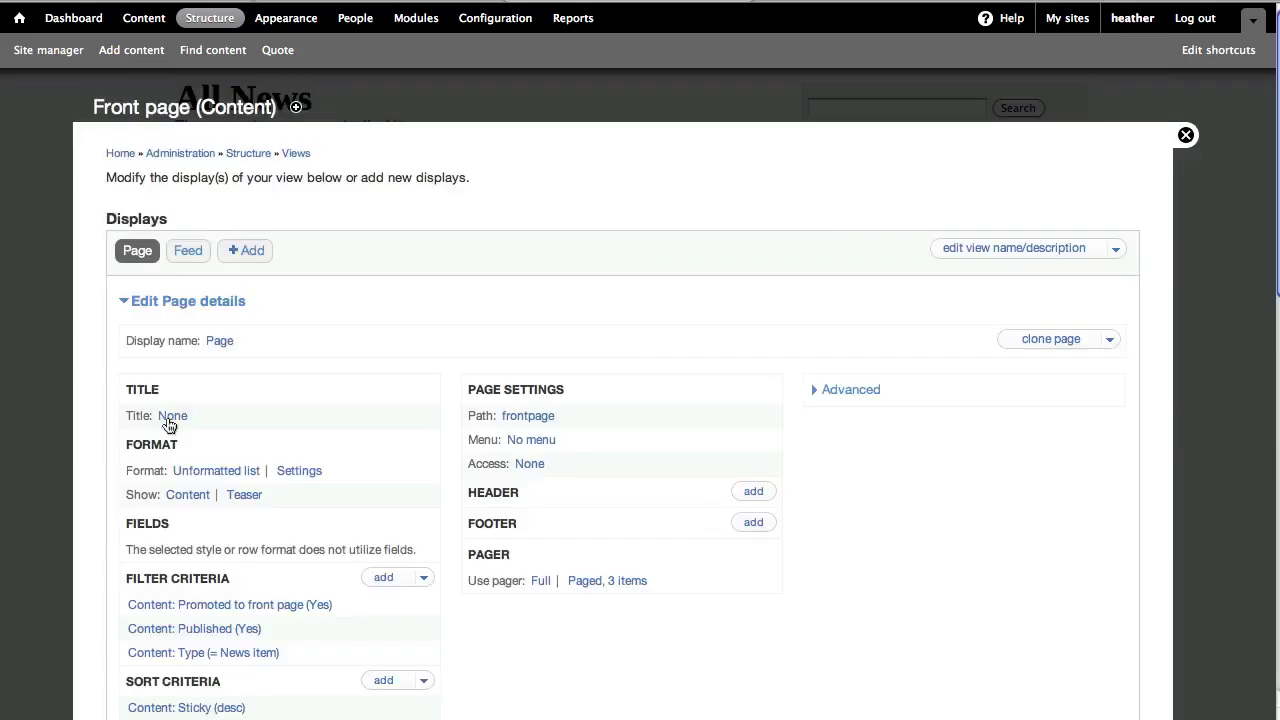
Set the Front page view's title to Latest News, save the view, and check the page at its frontpage path.
{"action": "left_click", "coordinate": [172, 416]}
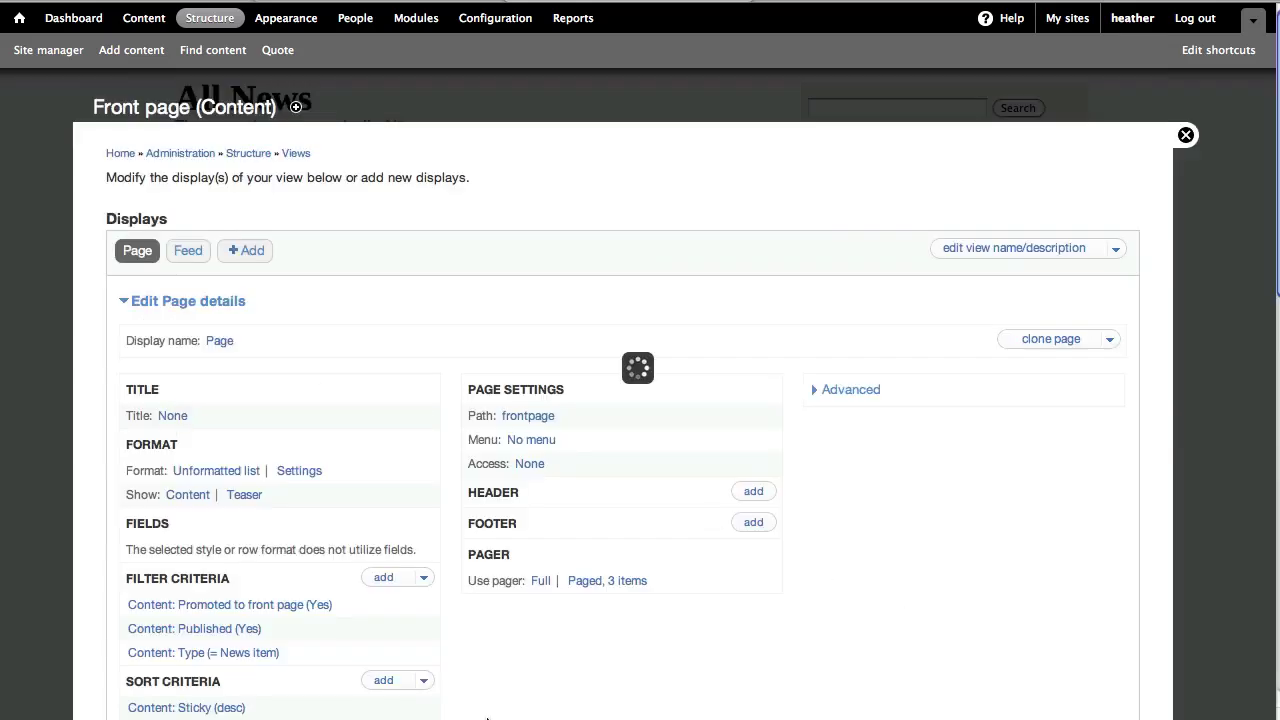
{"action": "left_click", "coordinate": [448, 356]}
{"action": "type", "text": "Latest News"}
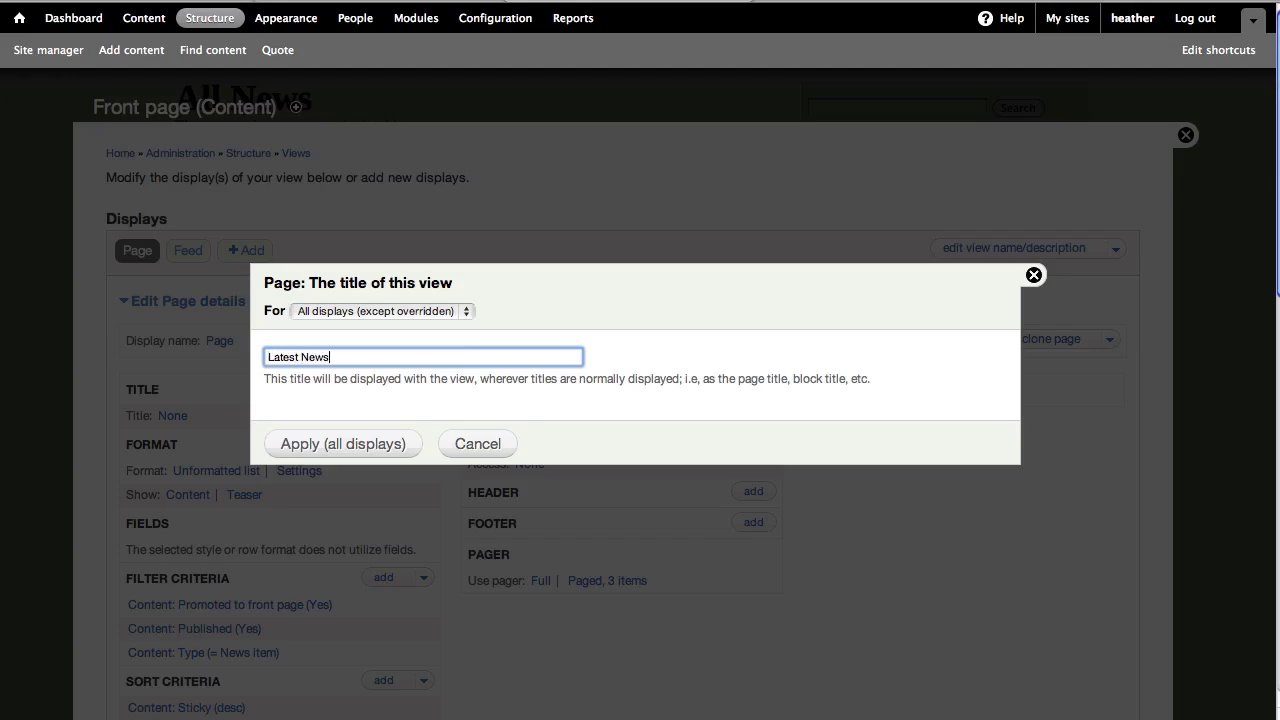
{"action": "key", "text": "Return"}
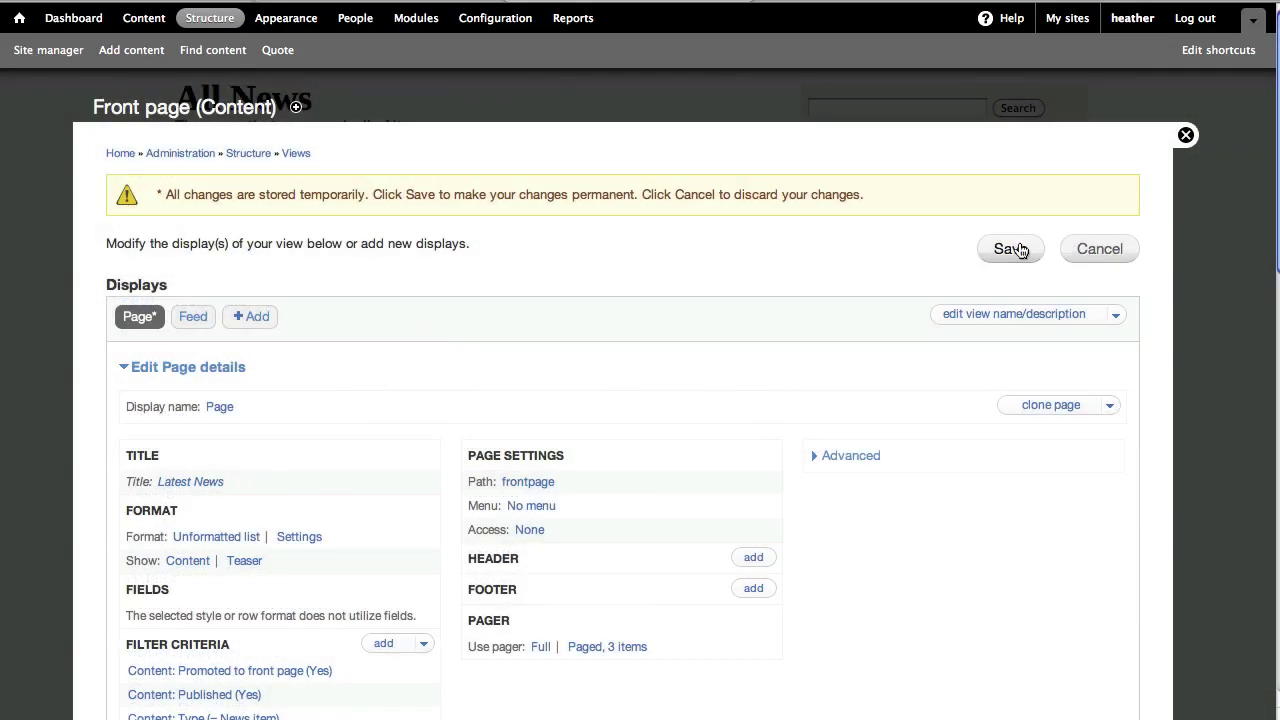
{"action": "left_click", "coordinate": [1010, 249]}
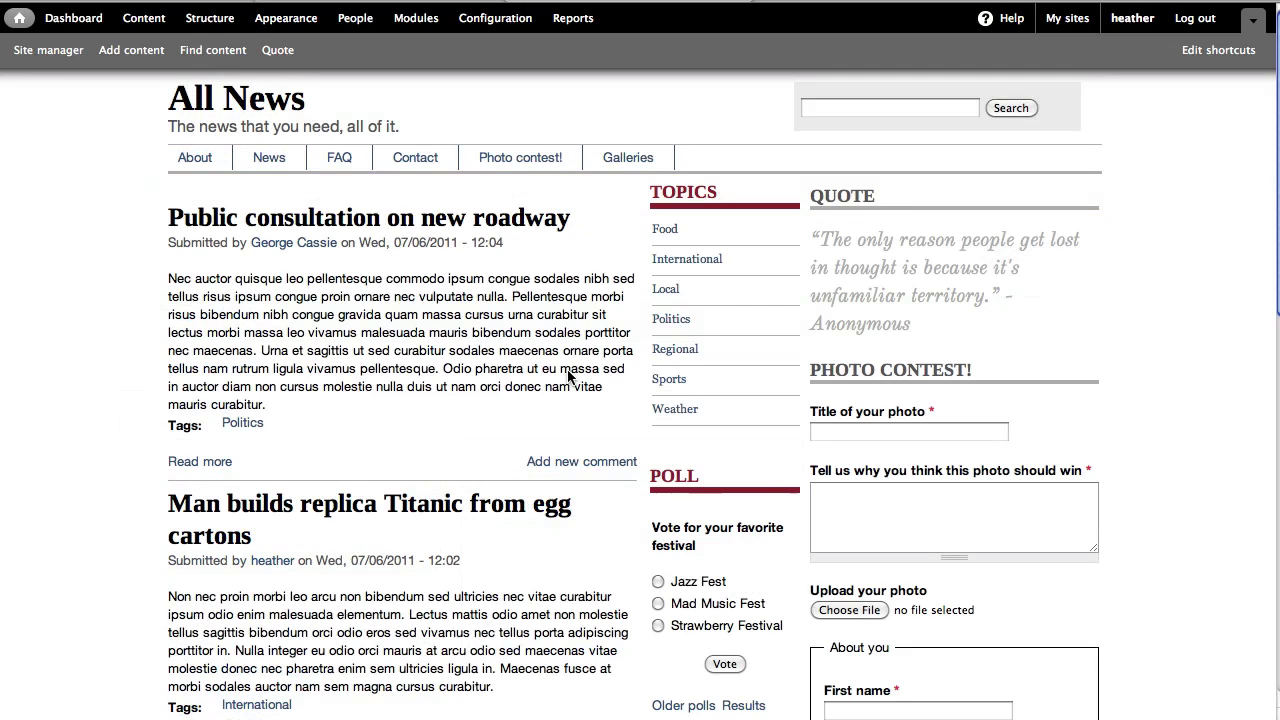
{"action": "type", "text": "frontpage"}
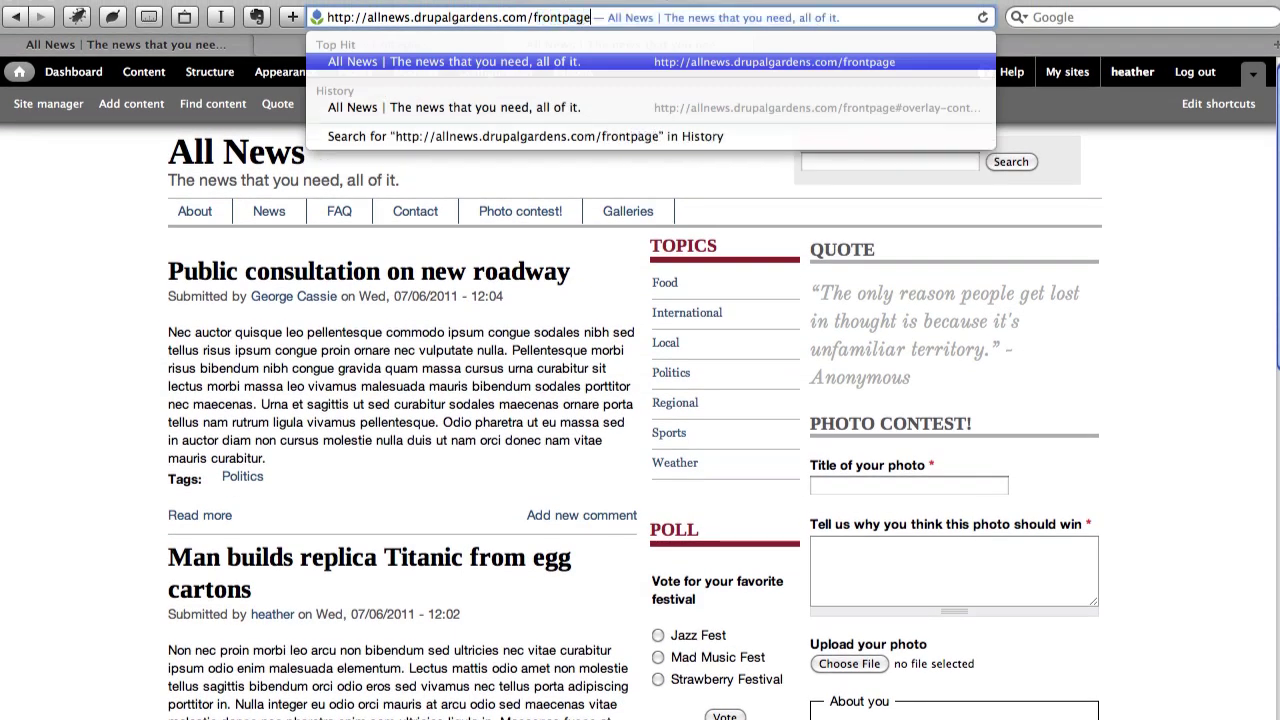
{"action": "key", "text": "Return"}
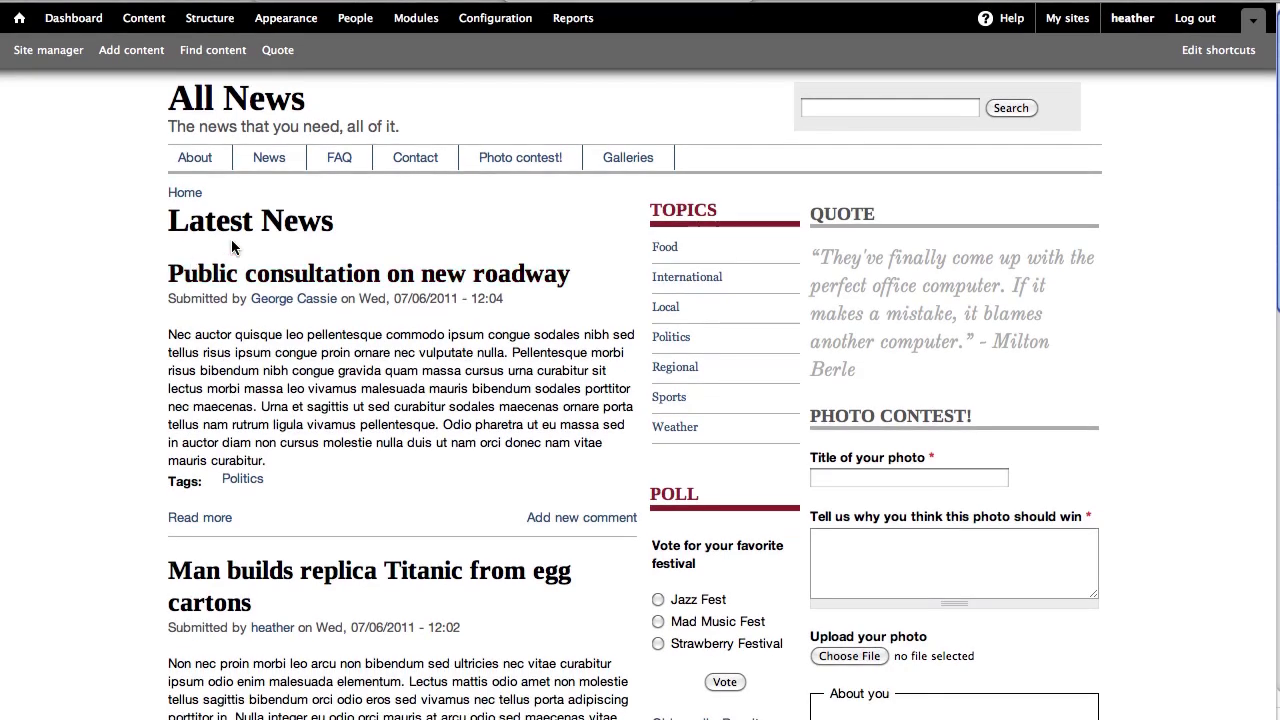
Set the default front page to frontpage in the site information settings, save the configuration, and review the home page down to the pager.
{"action": "left_click", "coordinate": [498, 22]}
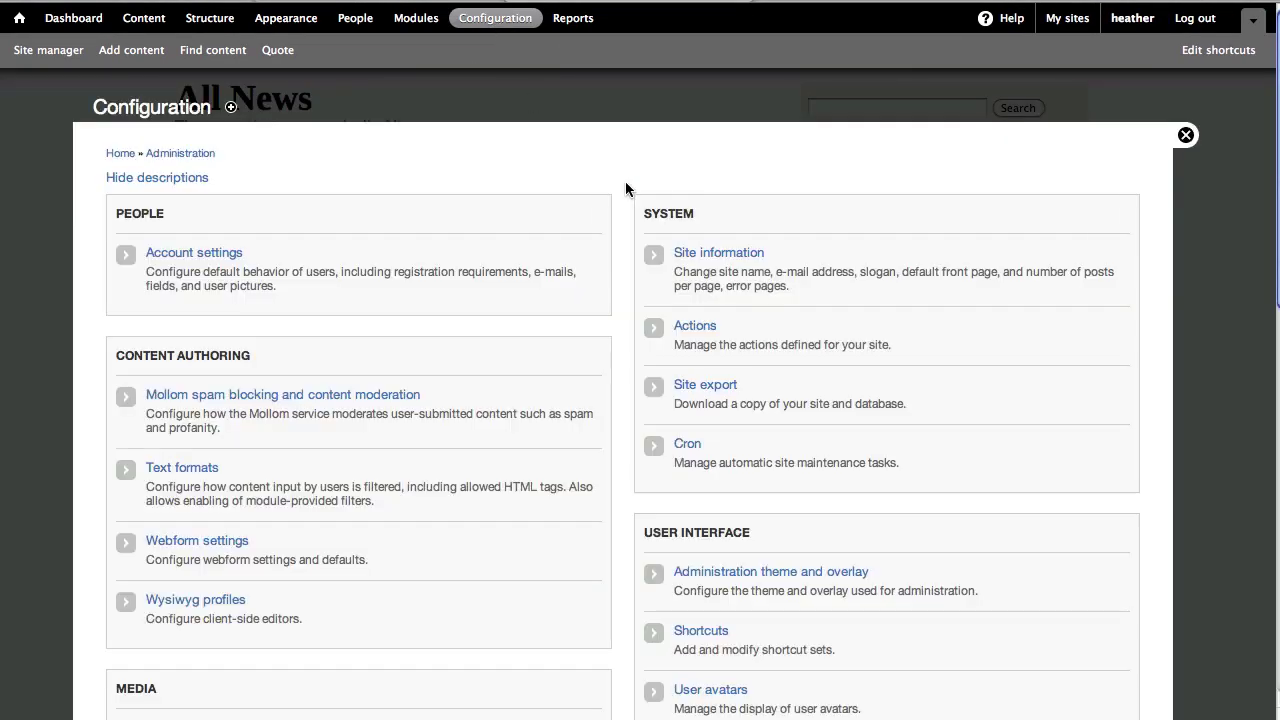
{"action": "left_click", "coordinate": [695, 253]}
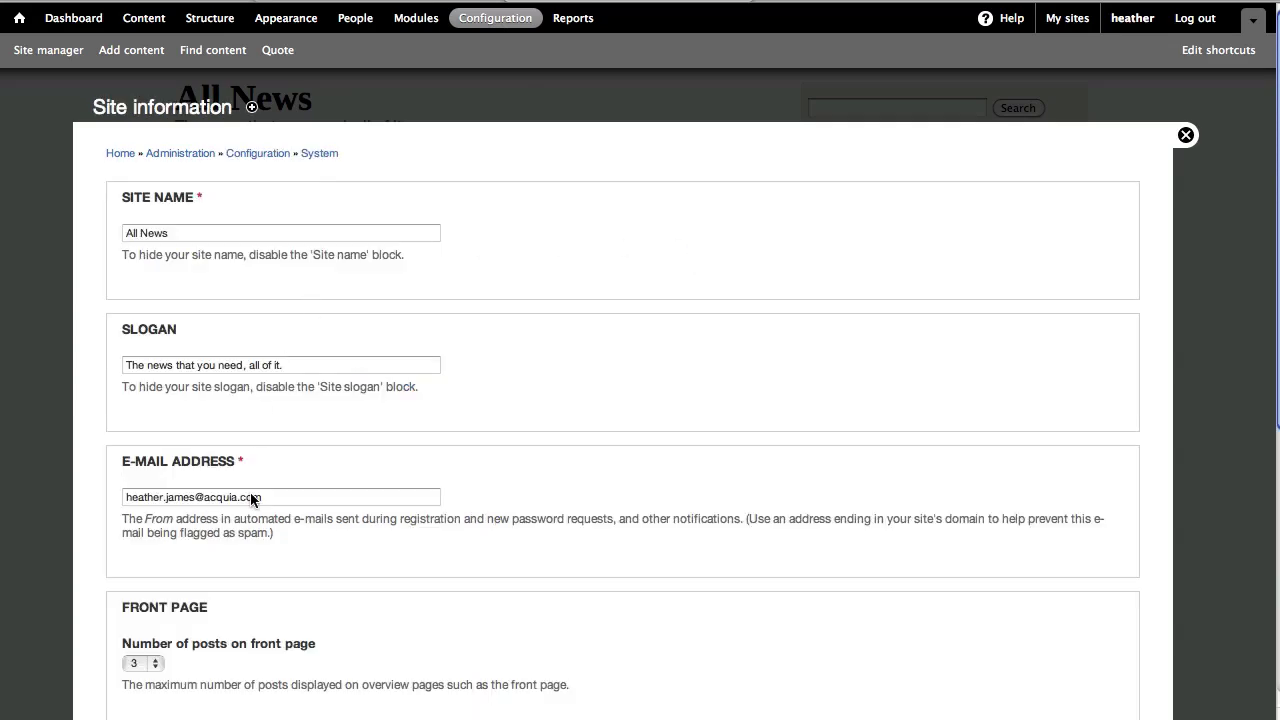
{"action": "scroll", "coordinate": [236, 614], "scroll_direction": "down", "scroll_amount": 4}
{"action": "left_click", "coordinate": [340, 555]}
{"action": "right_click", "coordinate": [350, 555]}
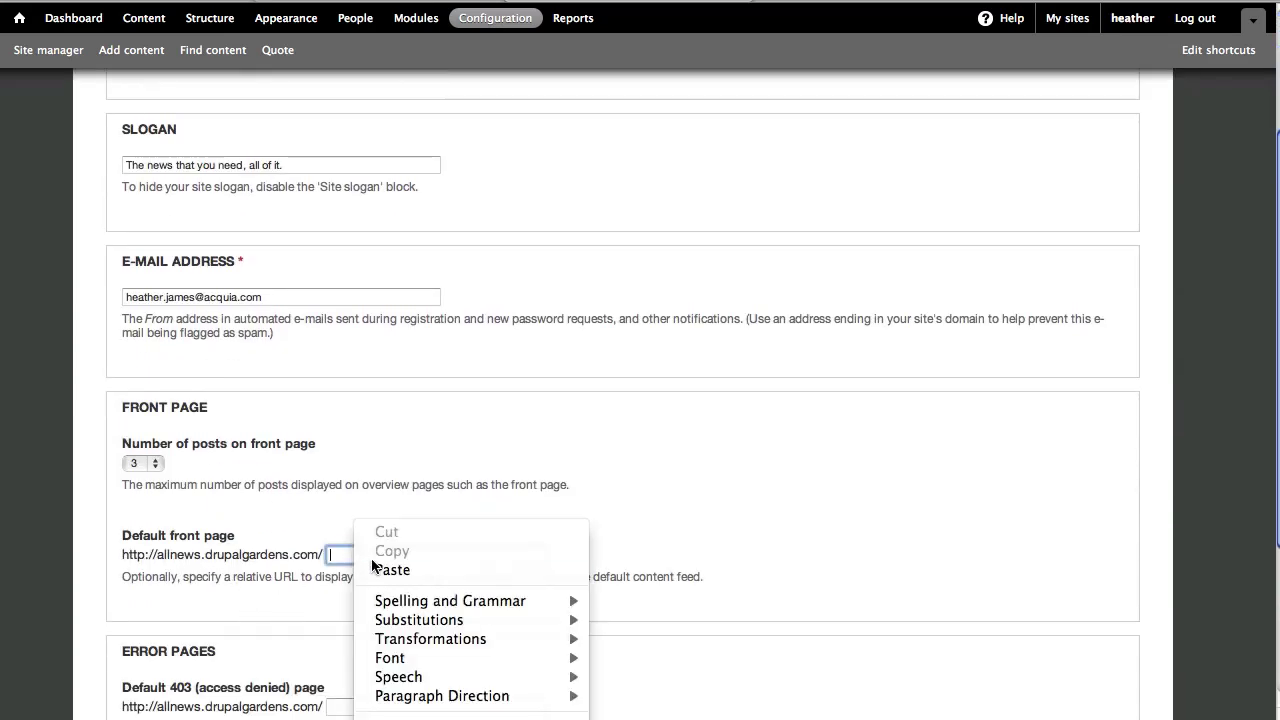
{"action": "left_click", "coordinate": [392, 570]}
{"action": "scroll", "coordinate": [449, 607], "scroll_direction": "down", "scroll_amount": 5}
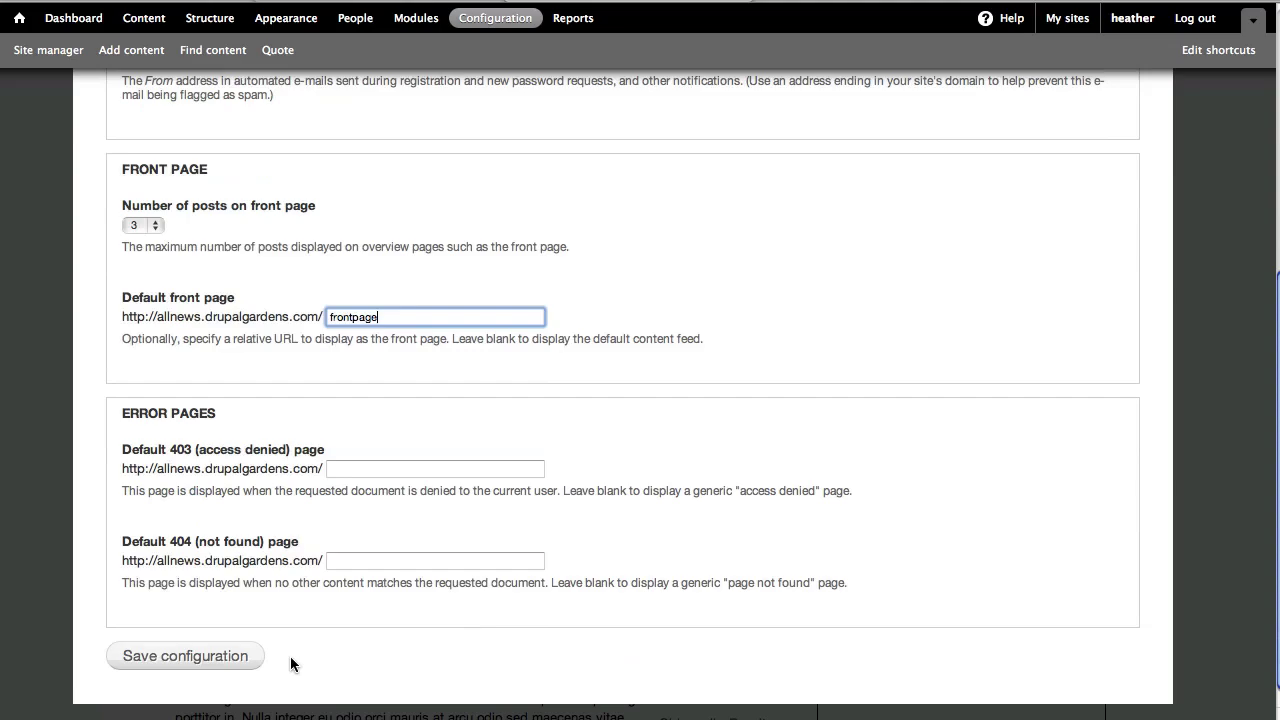
{"action": "left_click", "coordinate": [210, 654]}
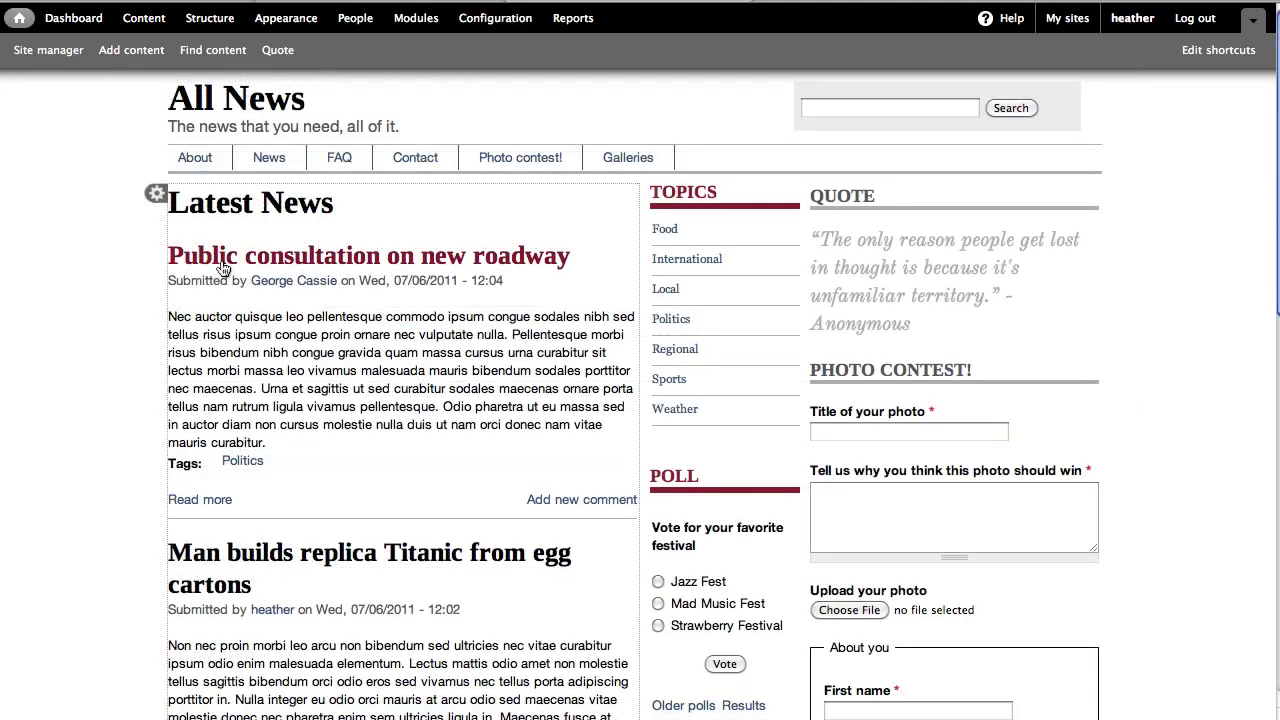
{"action": "scroll", "coordinate": [190, 452], "scroll_direction": "down", "scroll_amount": 12}
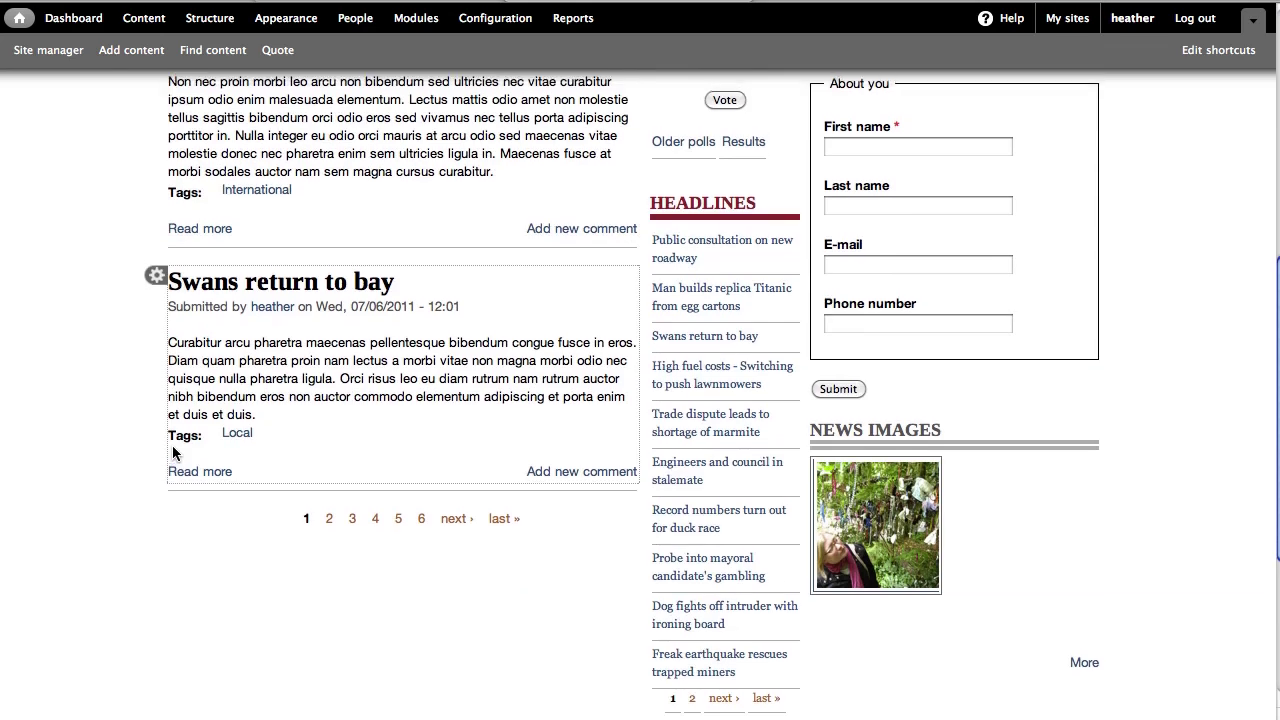
{"action": "scroll", "coordinate": [172, 452], "scroll_direction": "up", "scroll_amount": 12}
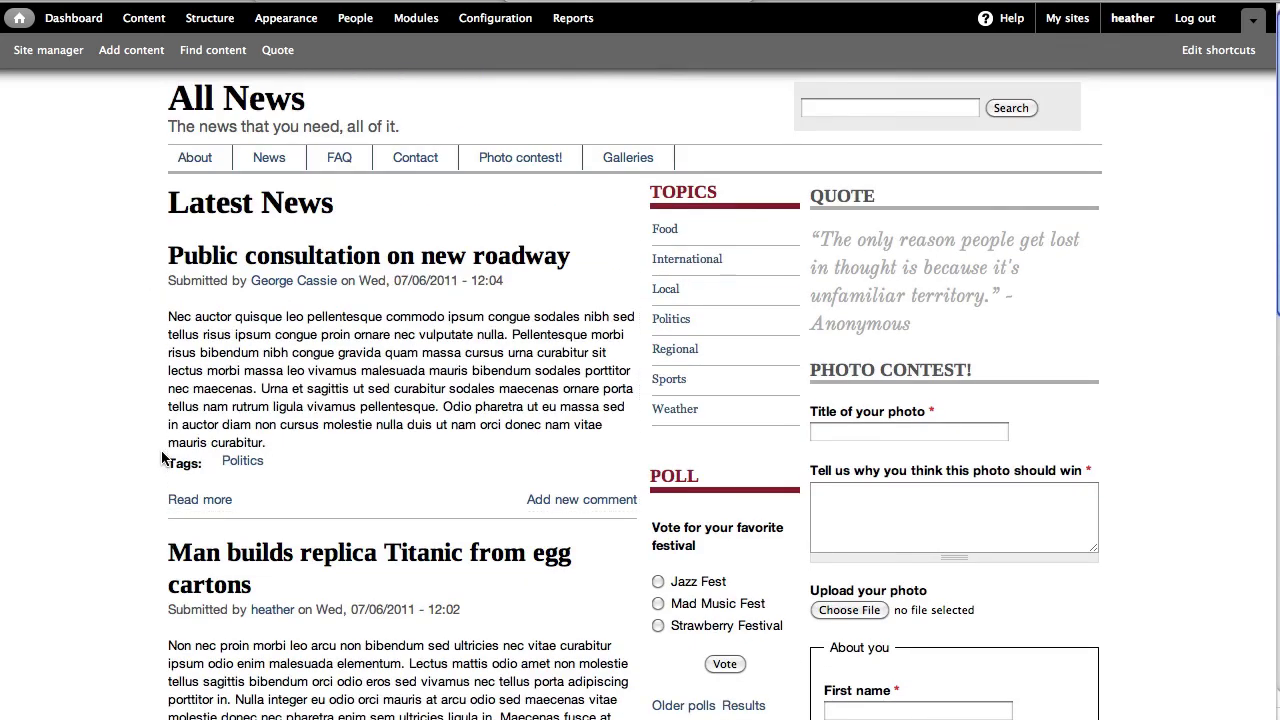
{"action": "scroll", "coordinate": [544, 530], "scroll_direction": "down", "scroll_amount": 7}
{"action": "scroll", "coordinate": [544, 565], "scroll_direction": "down", "scroll_amount": 7}
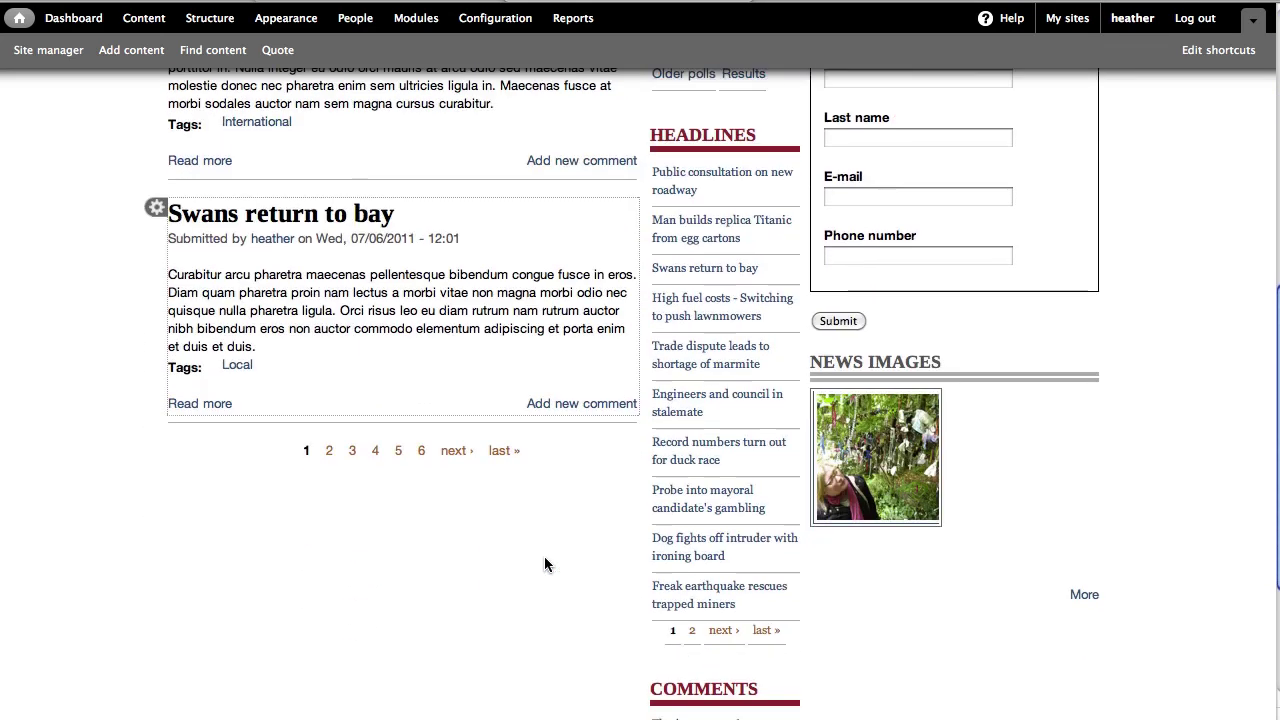
{"action": "scroll", "coordinate": [480, 705], "scroll_direction": "up", "scroll_amount": 14}
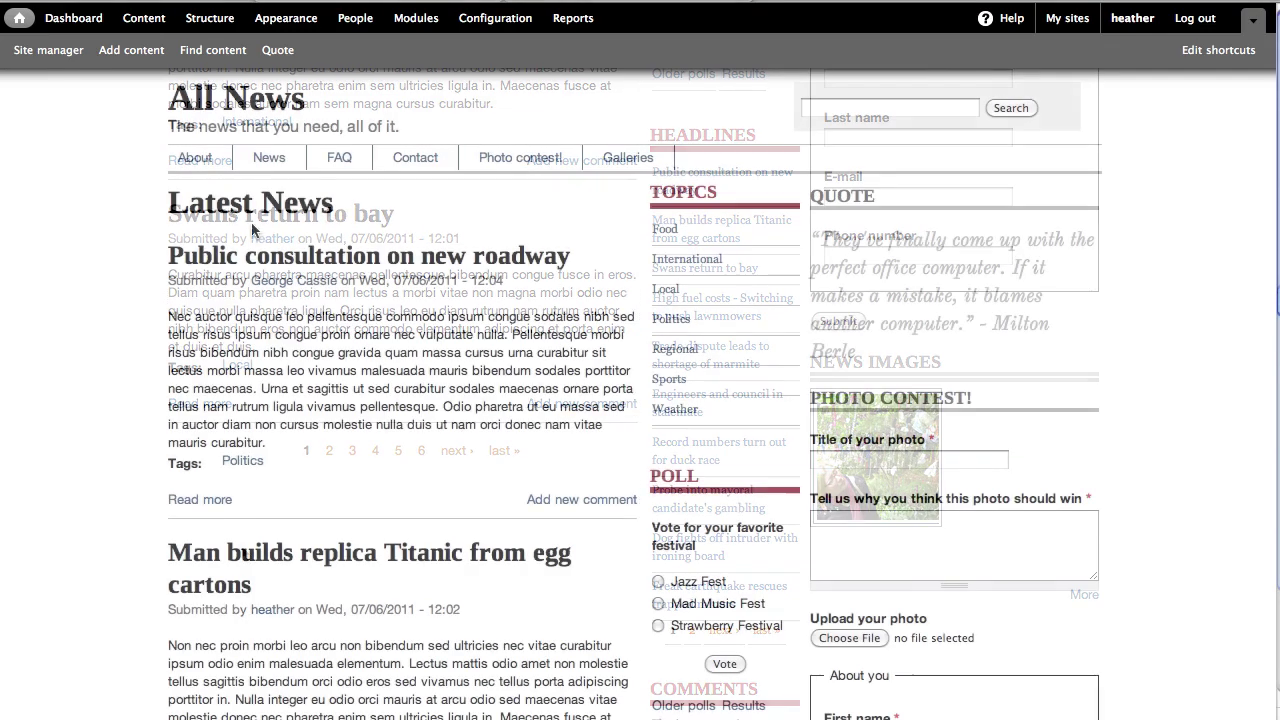
Open the Latest News view for editing from the home page and add an attachment display titled Recent News.
{"action": "left_click", "coordinate": [162, 205]}
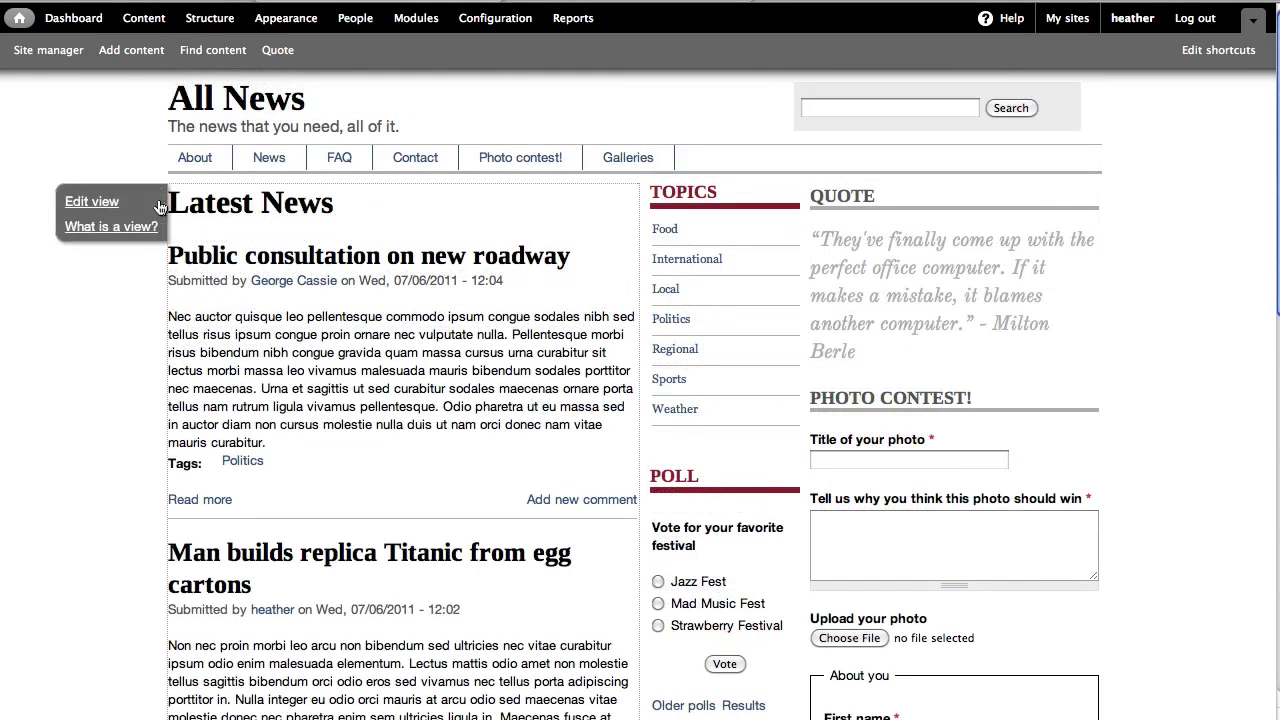
{"action": "left_click", "coordinate": [91, 208]}
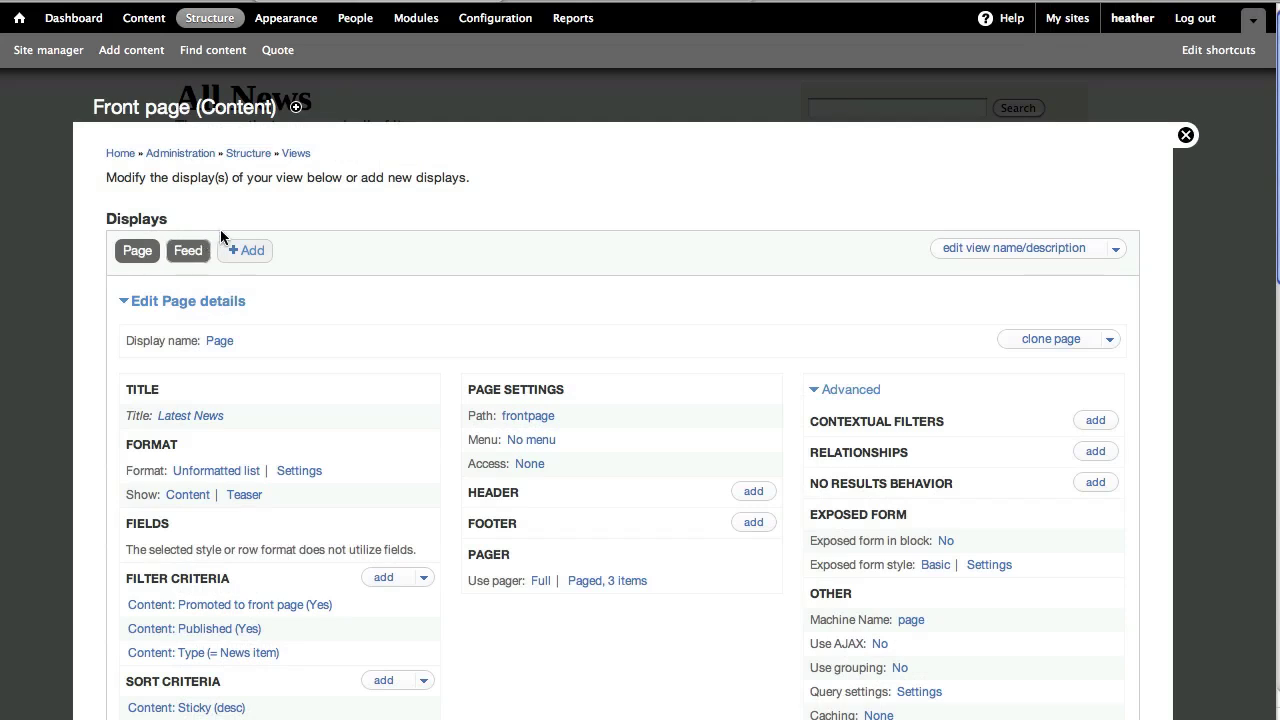
{"action": "left_click", "coordinate": [247, 251]}
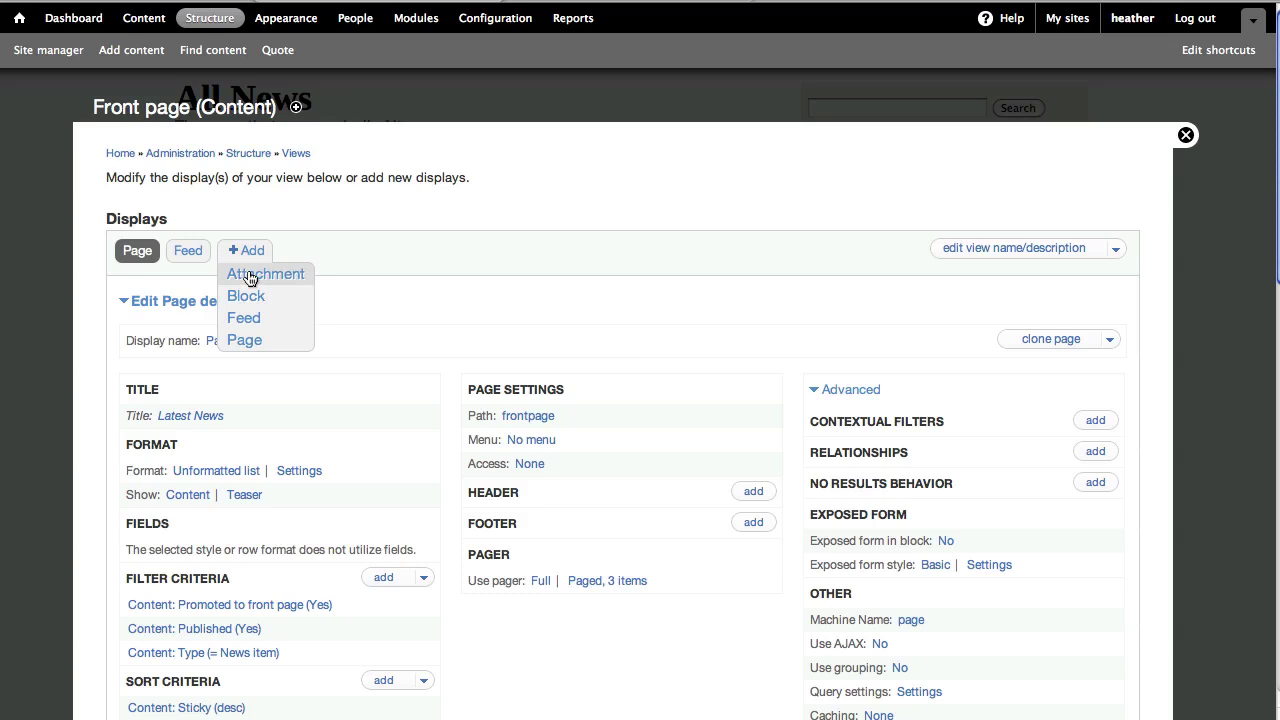
{"action": "left_click", "coordinate": [250, 278]}
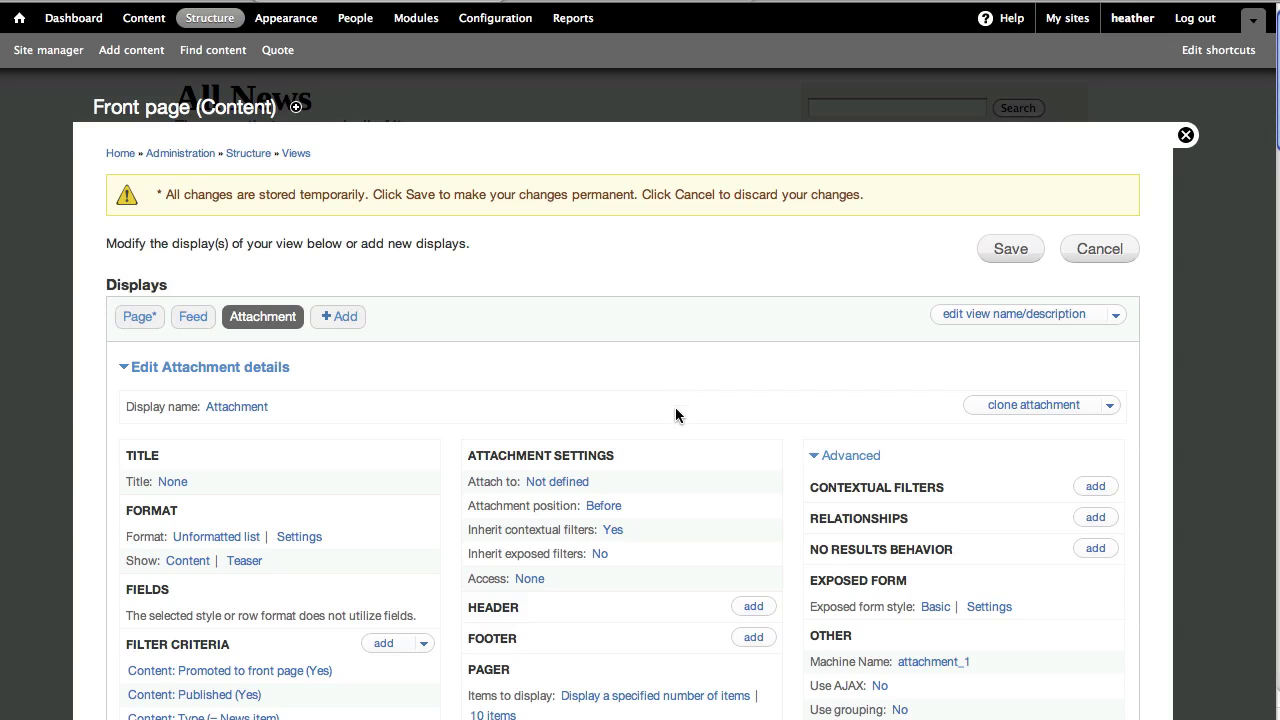
{"action": "scroll", "coordinate": [676, 415], "scroll_direction": "down", "scroll_amount": 3}
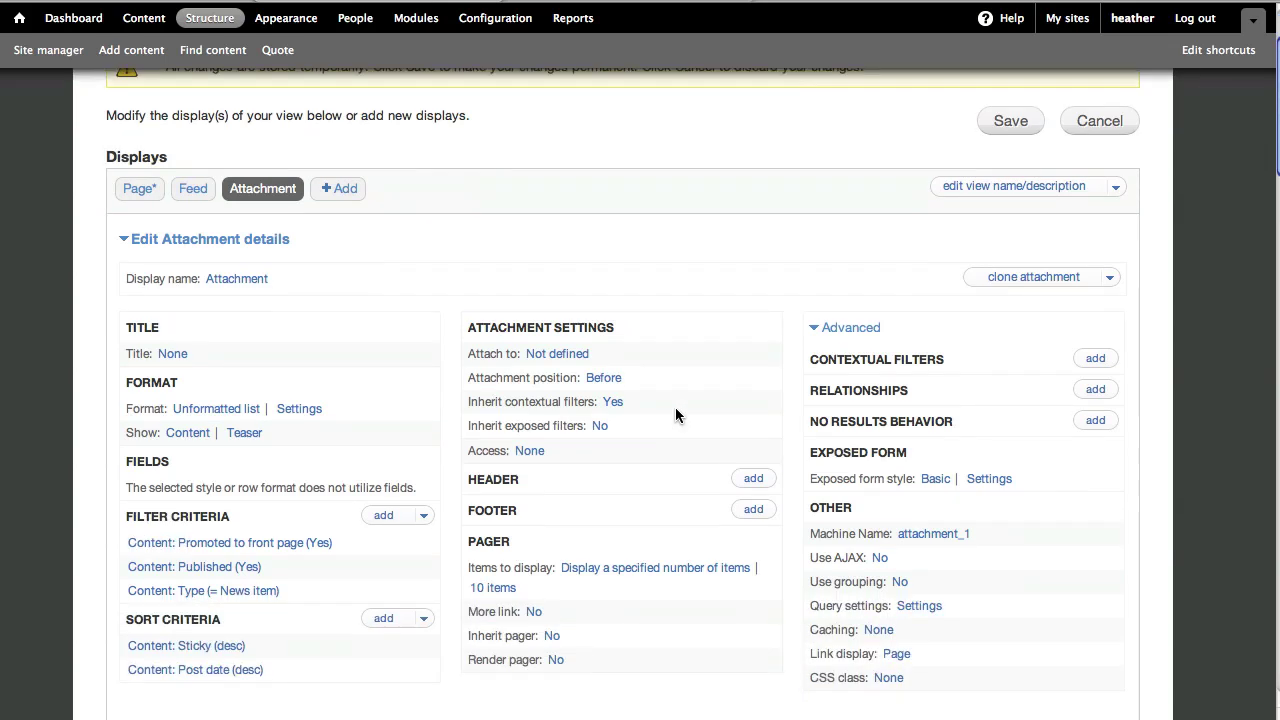
{"action": "scroll", "coordinate": [675, 415], "scroll_direction": "down", "scroll_amount": 3}
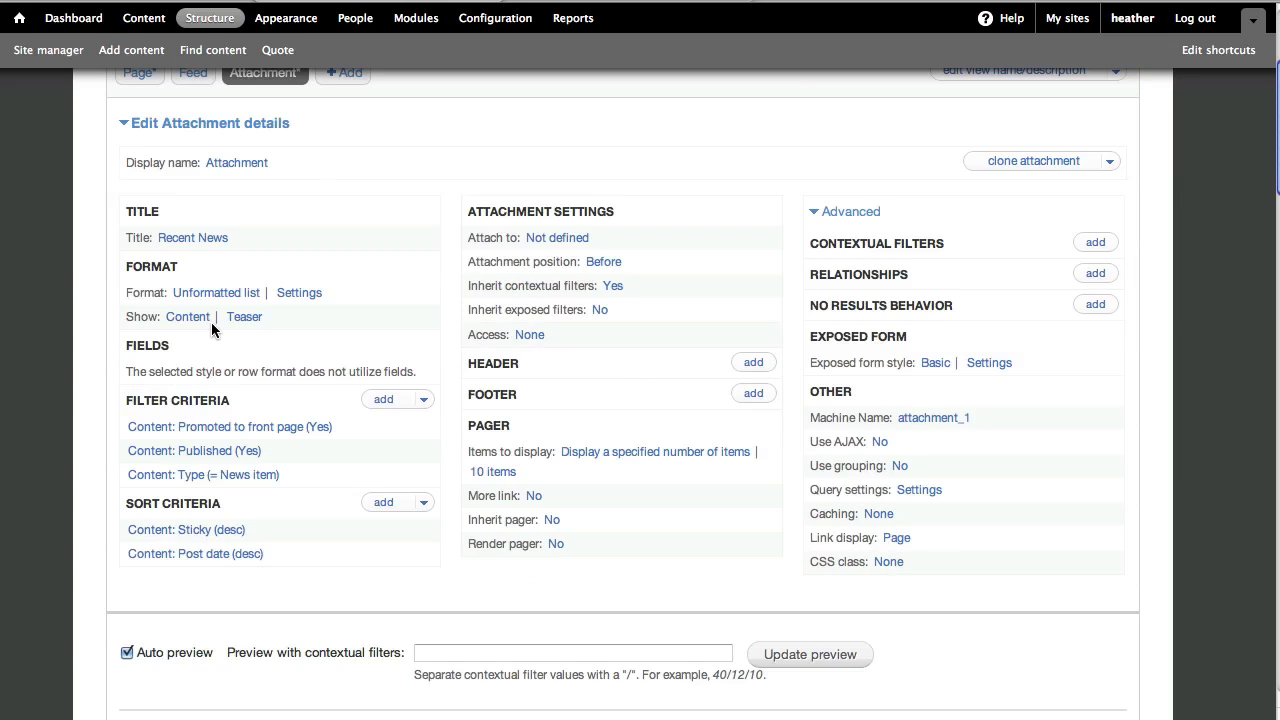
Change the attachment's row style to Fields, as an override for this attachment only.
{"action": "left_click", "coordinate": [203, 320]}
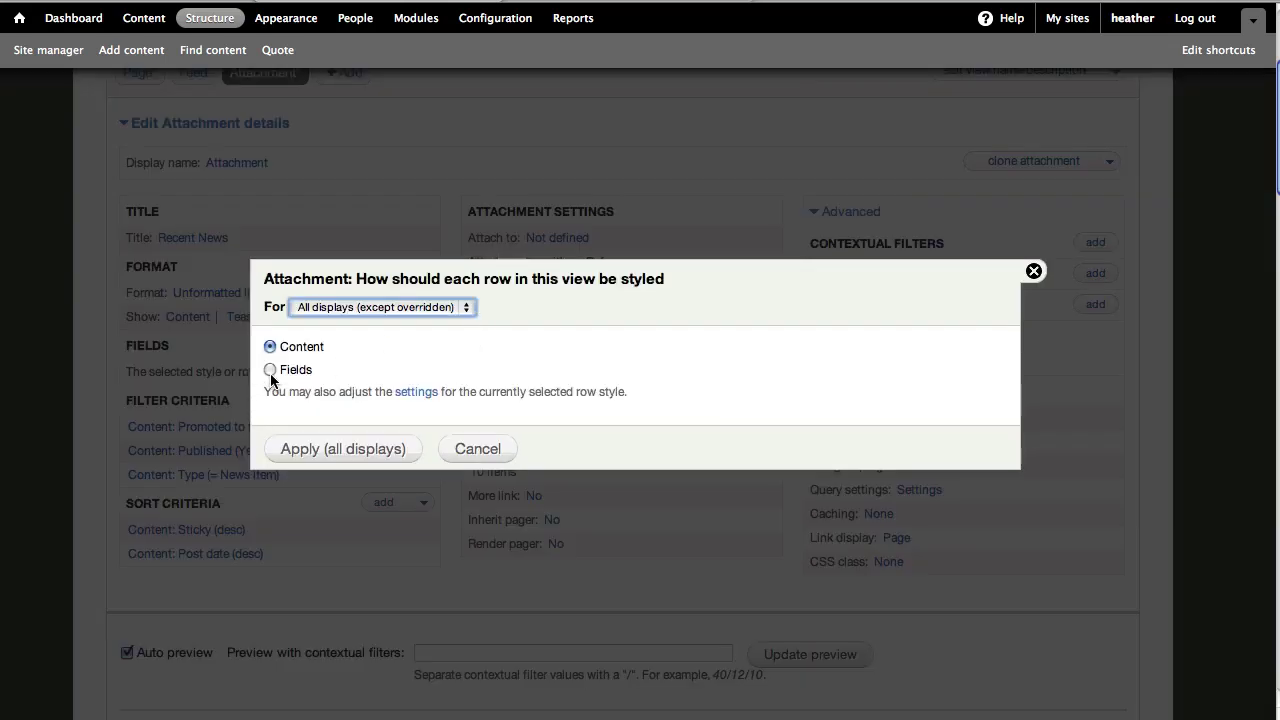
{"action": "left_click", "coordinate": [333, 308]}
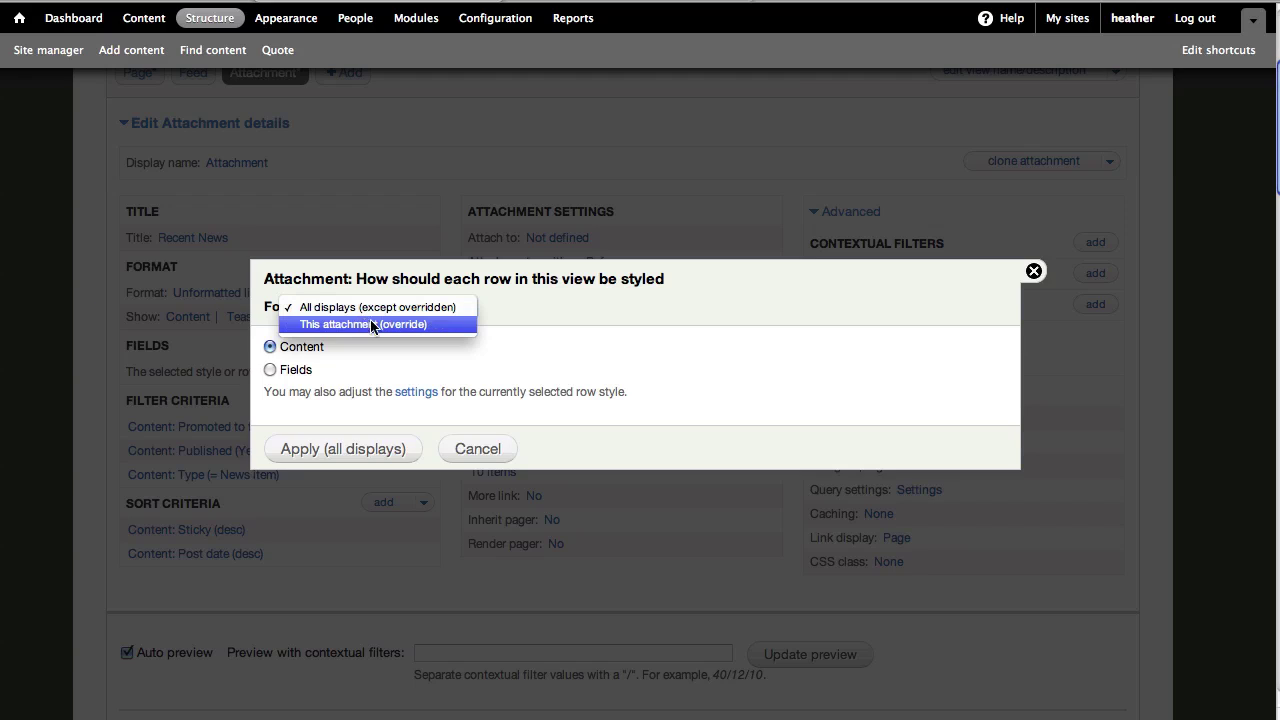
{"action": "left_click", "coordinate": [370, 324]}
{"action": "left_click", "coordinate": [269, 370]}
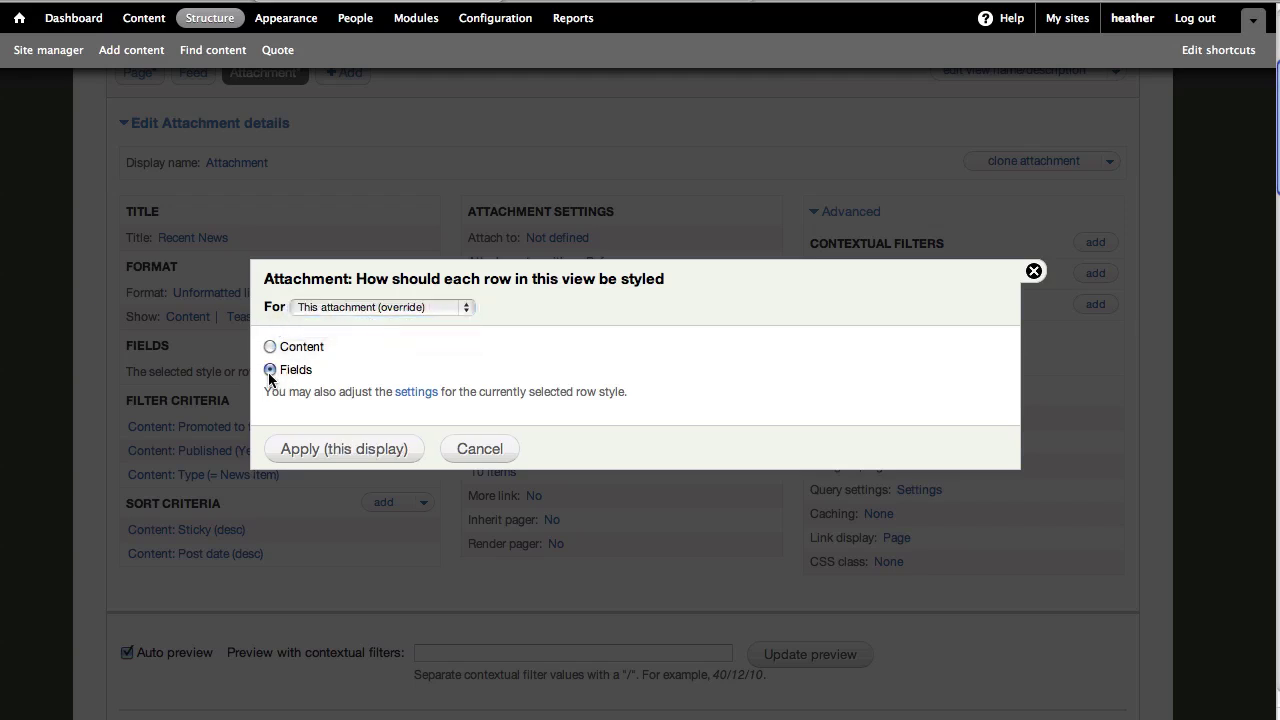
{"action": "left_click", "coordinate": [370, 450]}
Add the Content: Title and Content: Post date fields to the attachment display.
{"action": "scroll", "coordinate": [368, 470], "scroll_direction": "down", "scroll_amount": 5}
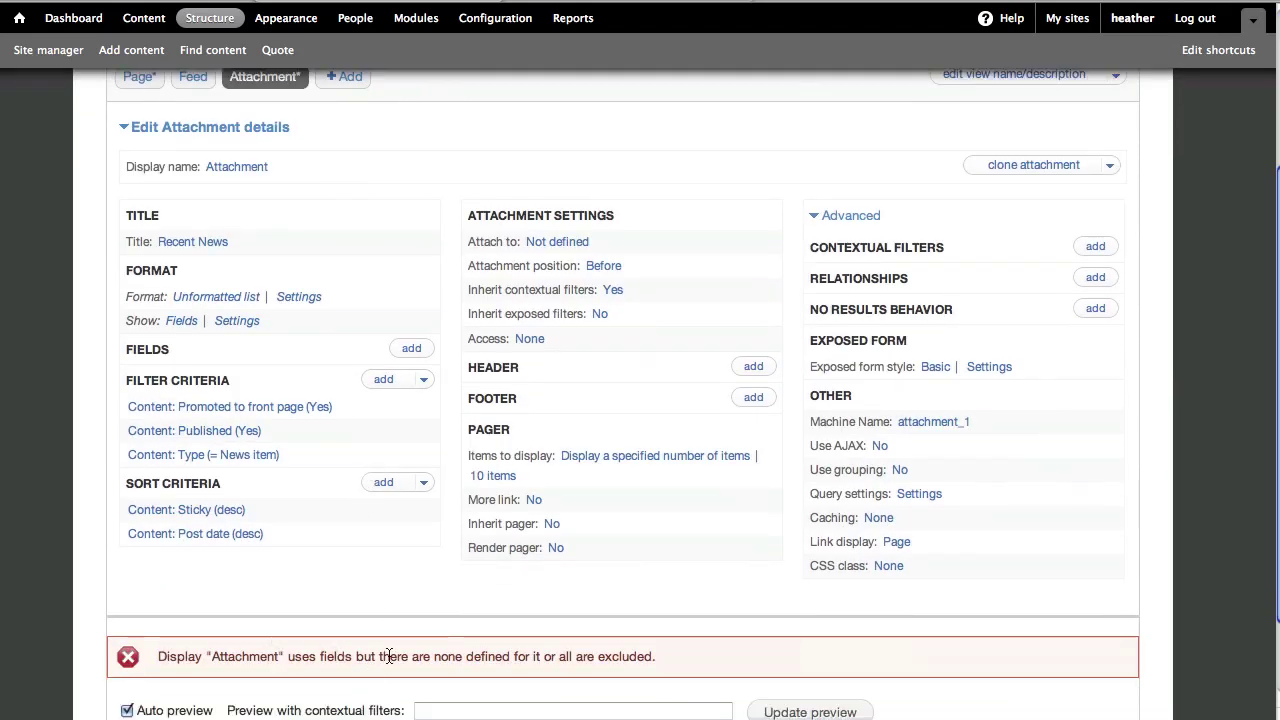
{"action": "left_click", "coordinate": [411, 348]}
{"action": "type", "text": "tit"}
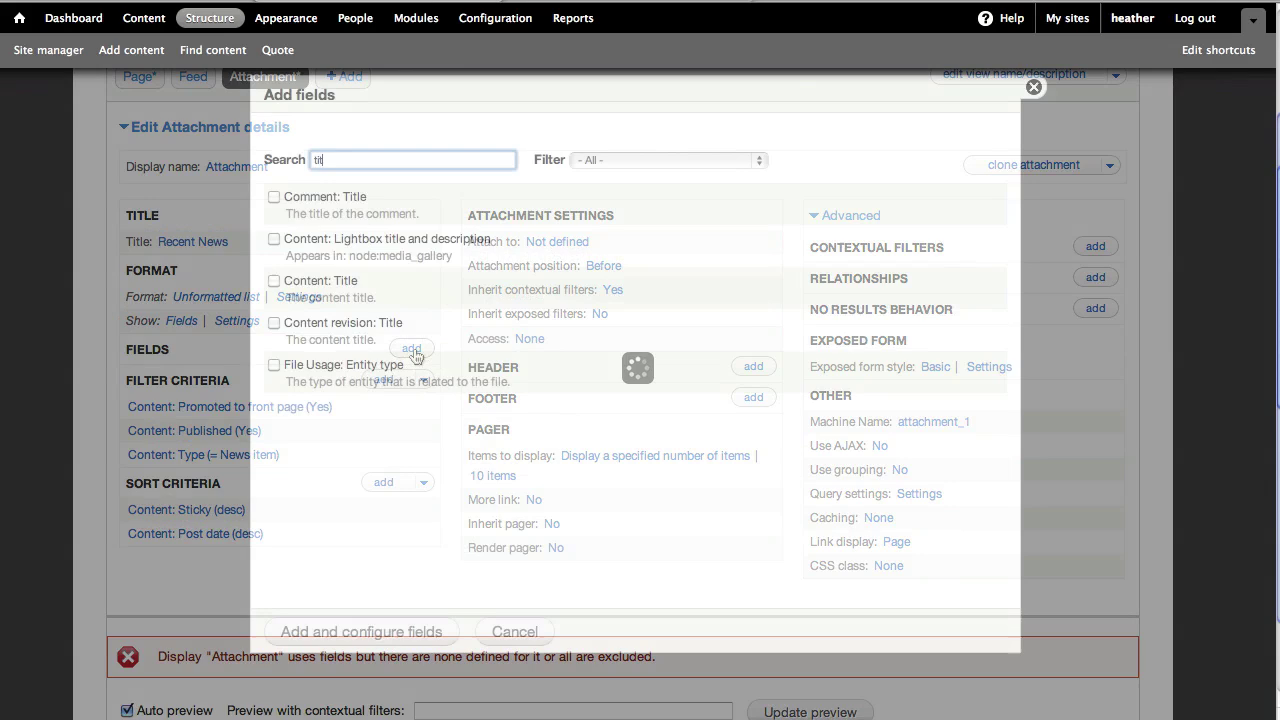
{"action": "left_click", "coordinate": [274, 280]}
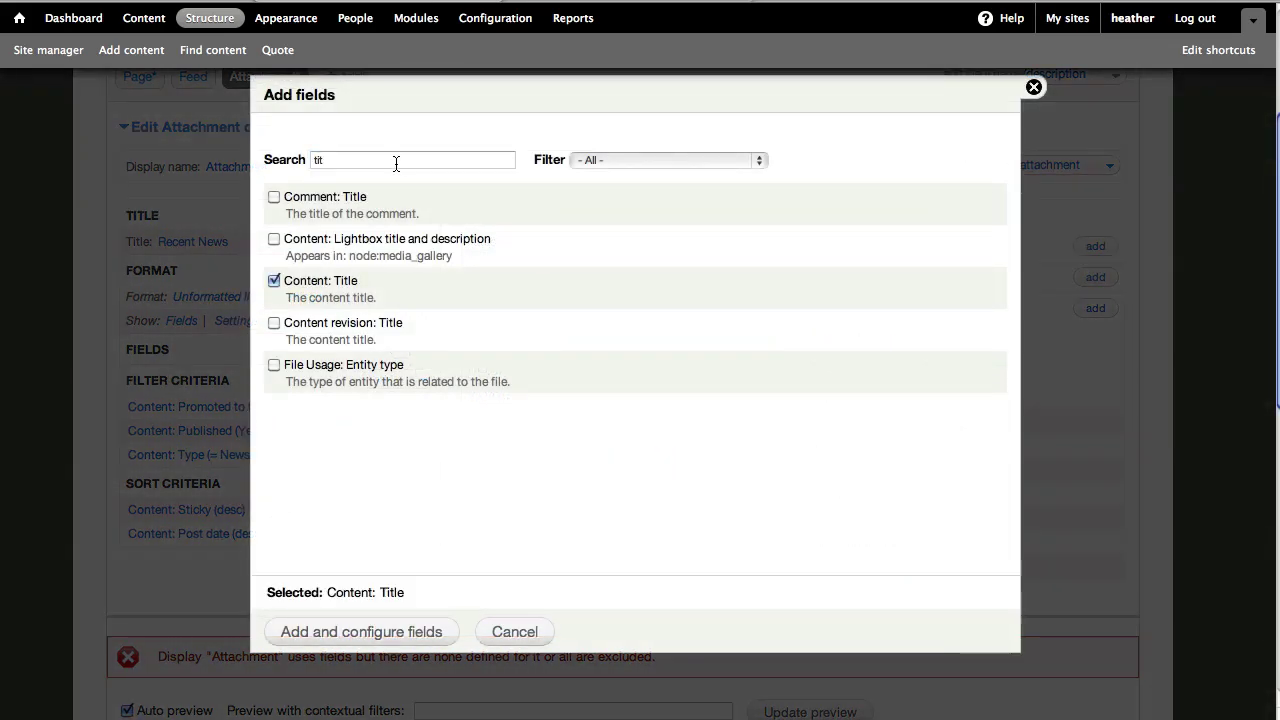
{"action": "type", "text": "date"}
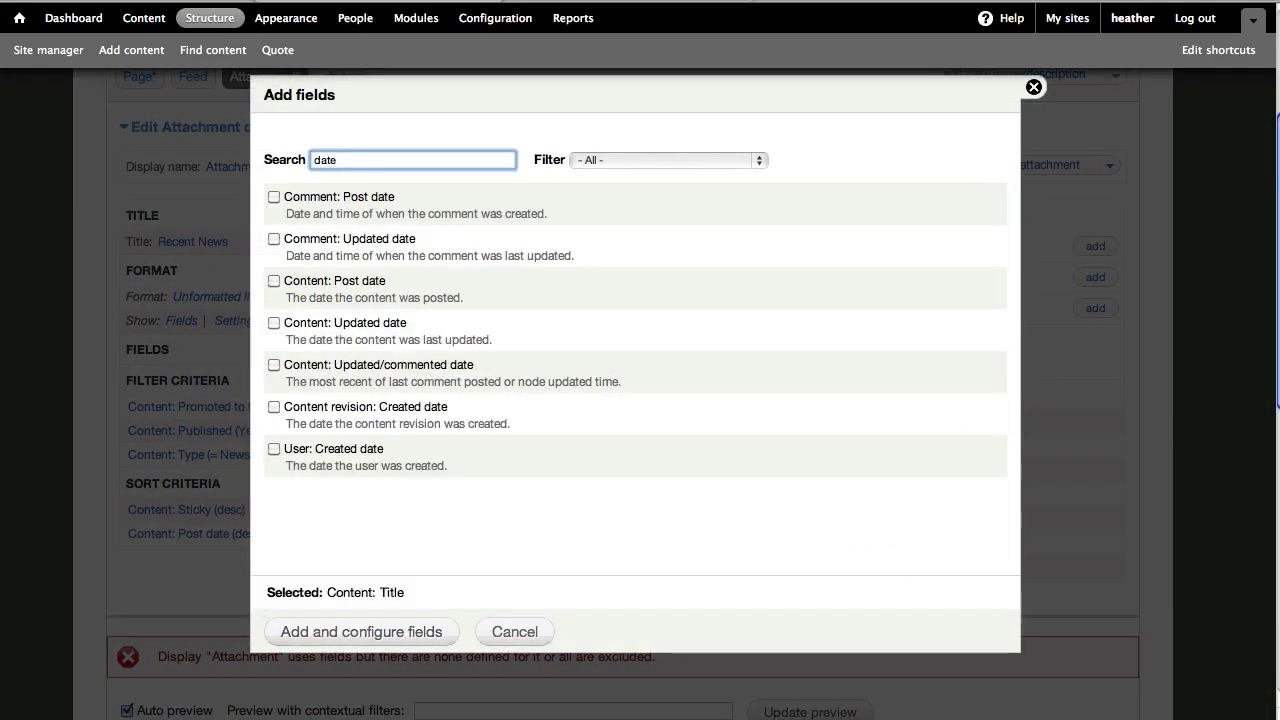
{"action": "left_click", "coordinate": [274, 281]}
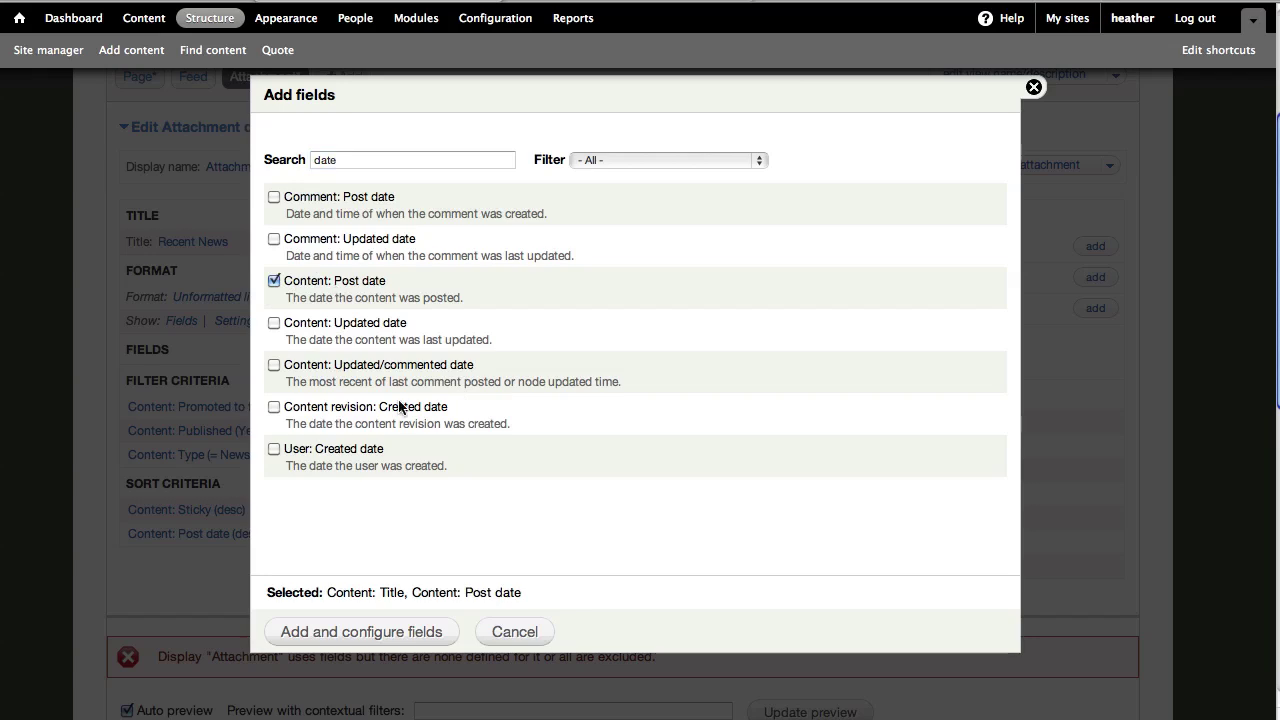
{"action": "left_click", "coordinate": [362, 632]}
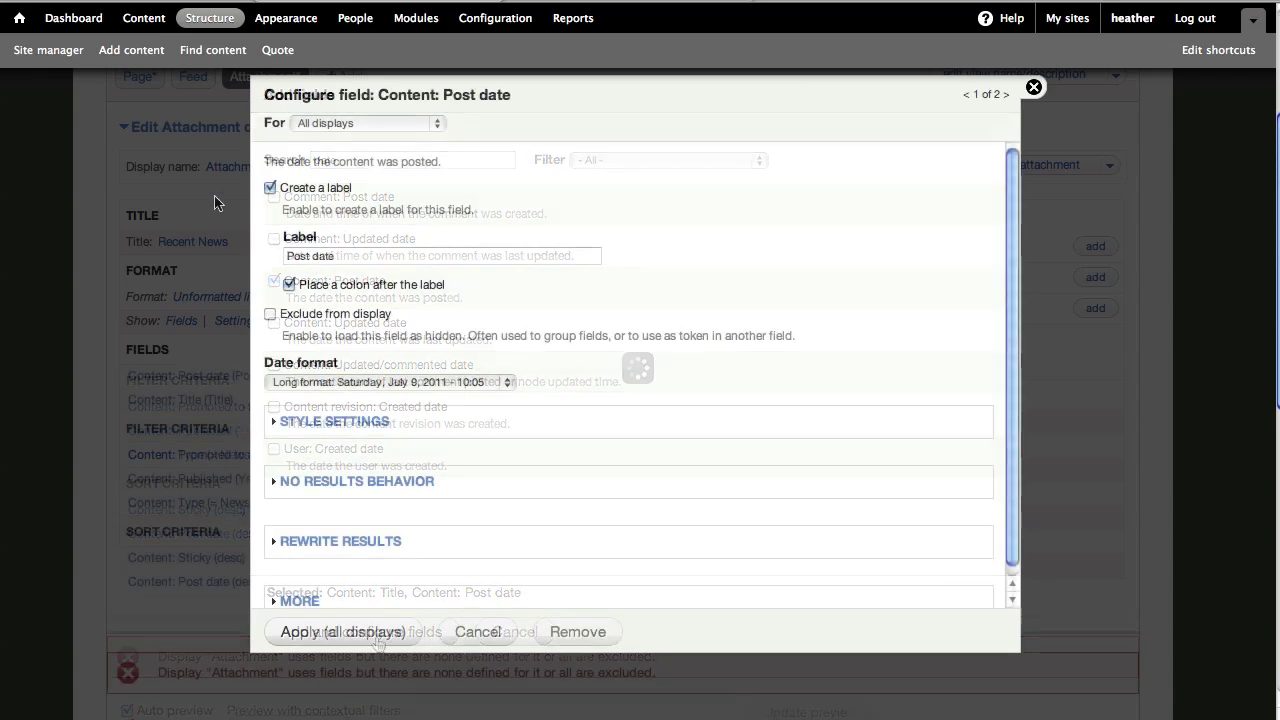
Turn off the labels of the Post date and Title fields, apply both, and check the attachment's preview.
{"action": "left_click", "coordinate": [270, 188]}
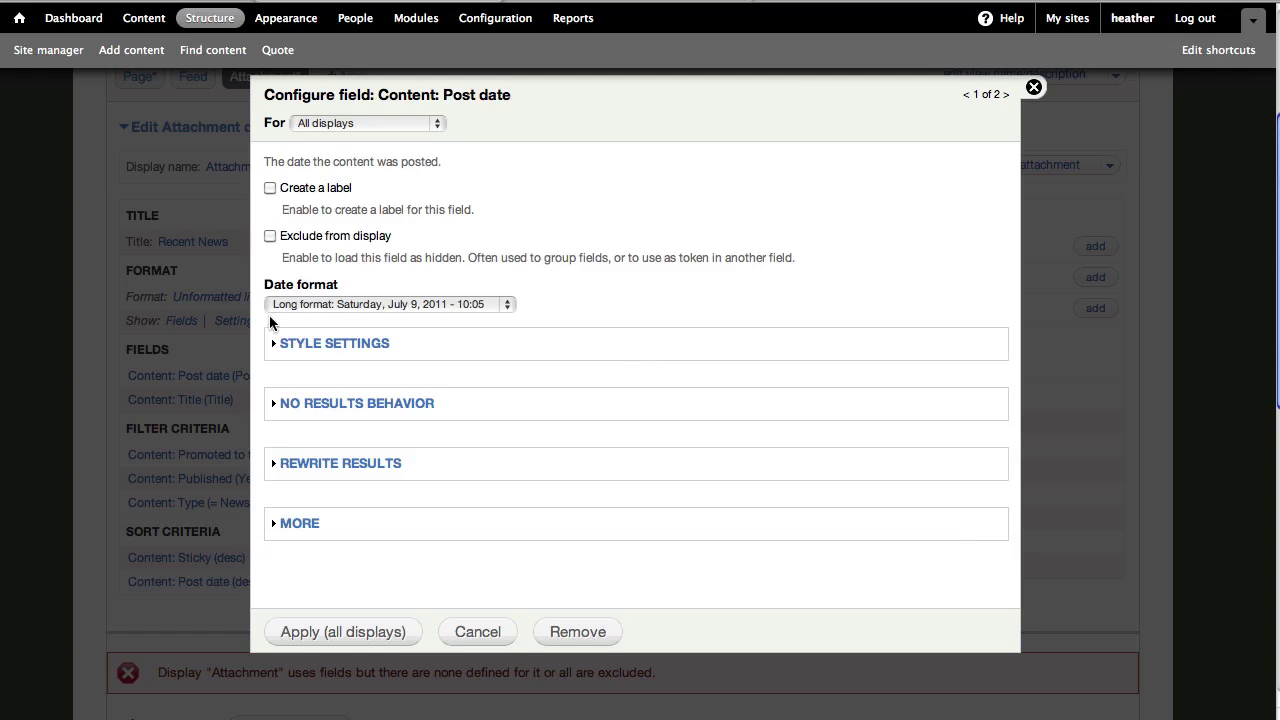
{"action": "left_click", "coordinate": [322, 630]}
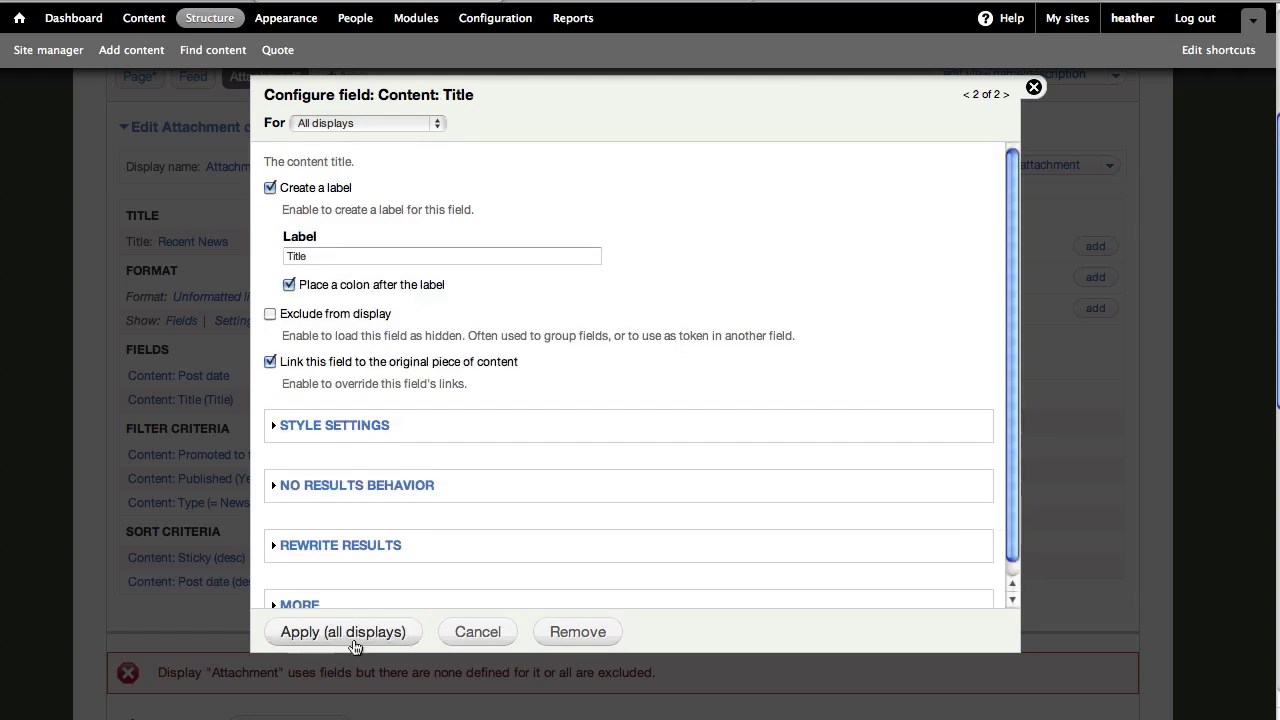
{"action": "left_click", "coordinate": [270, 188]}
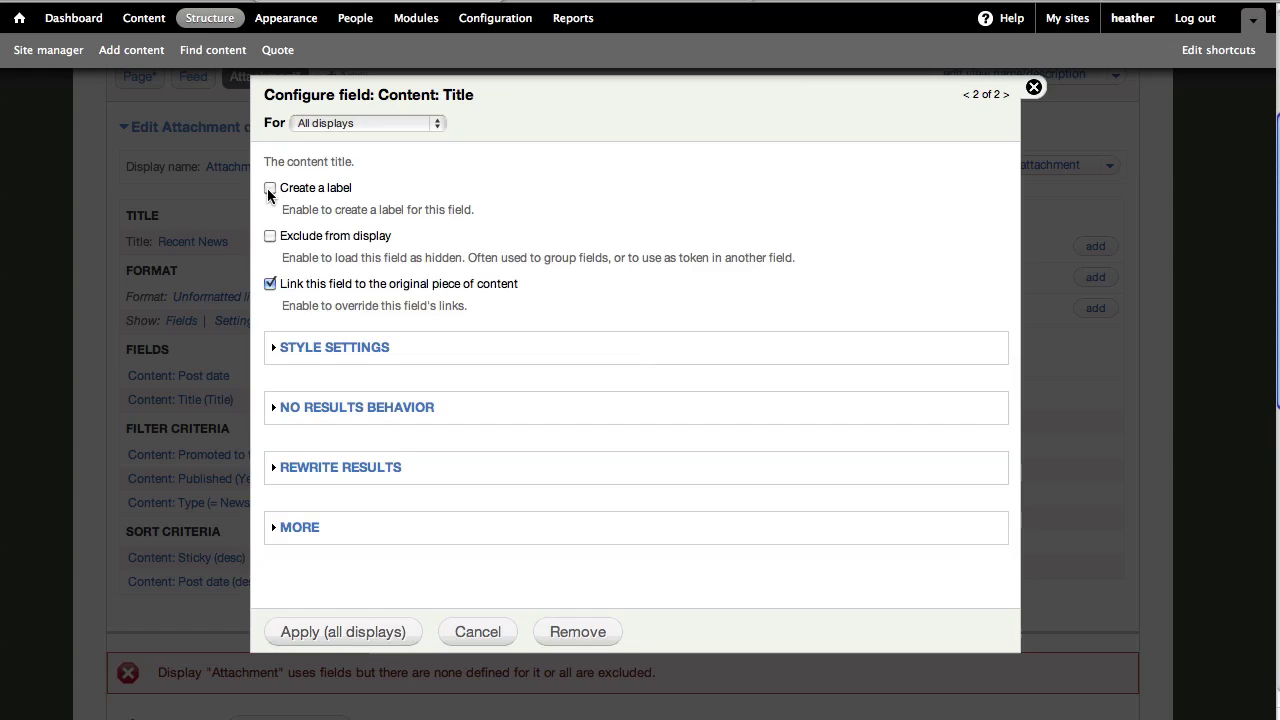
{"action": "left_click", "coordinate": [374, 630]}
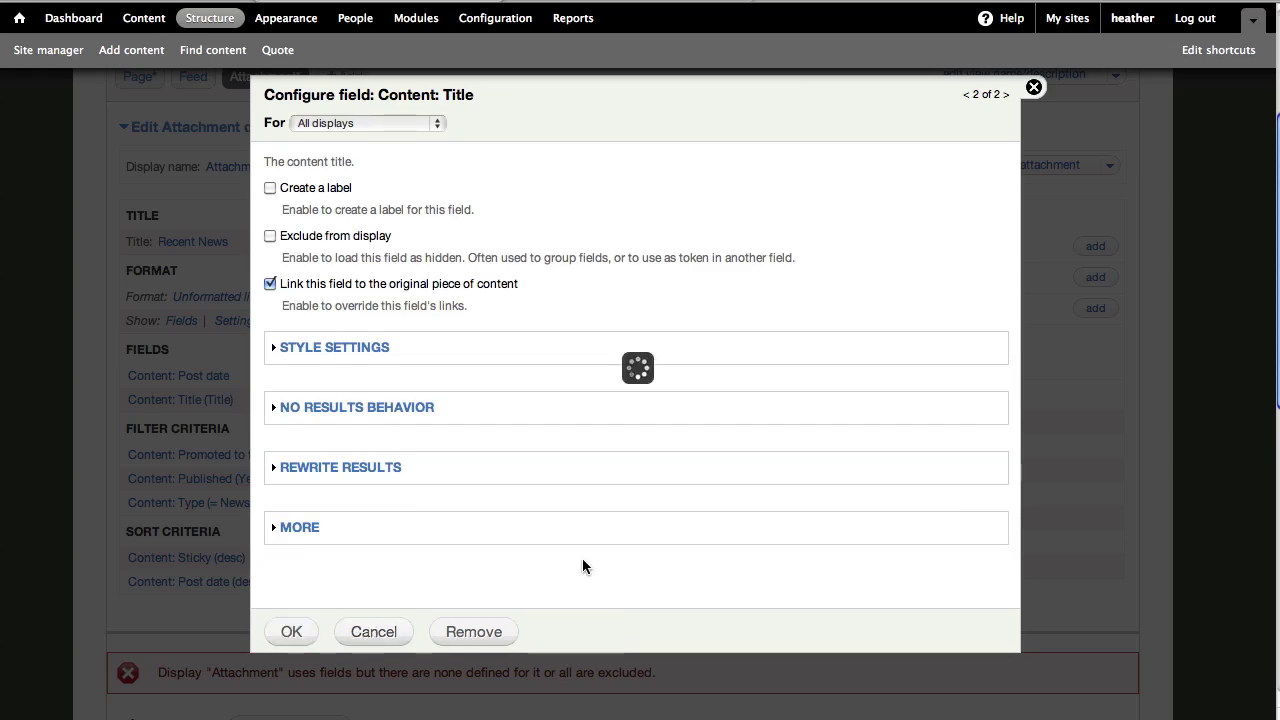
{"action": "scroll", "coordinate": [365, 653], "scroll_direction": "down", "scroll_amount": 5}
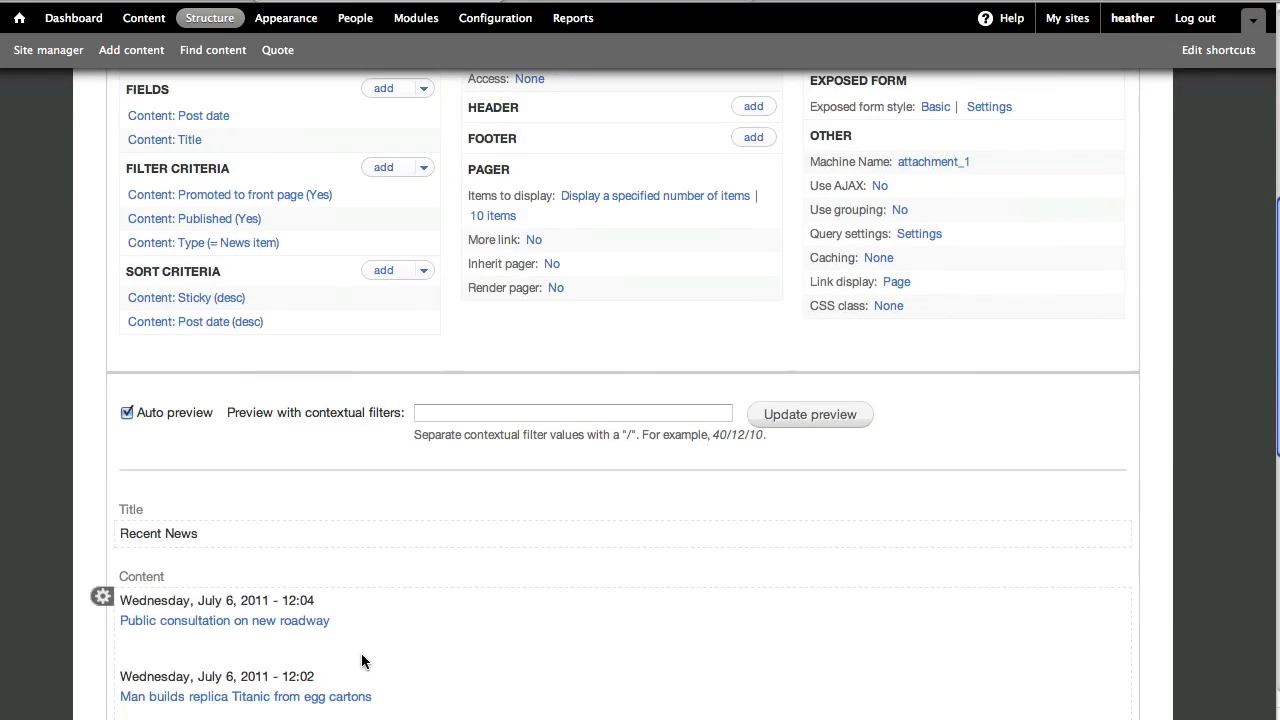
Rearrange the attachment's fields so Content: Title comes before Content: Post date, apply to all displays, and check the preview.
{"action": "mouse_move", "coordinate": [251, 623]}
{"action": "scroll", "coordinate": [356, 645], "scroll_direction": "down", "scroll_amount": 5}
{"action": "scroll", "coordinate": [354, 639], "scroll_direction": "up", "scroll_amount": 5}
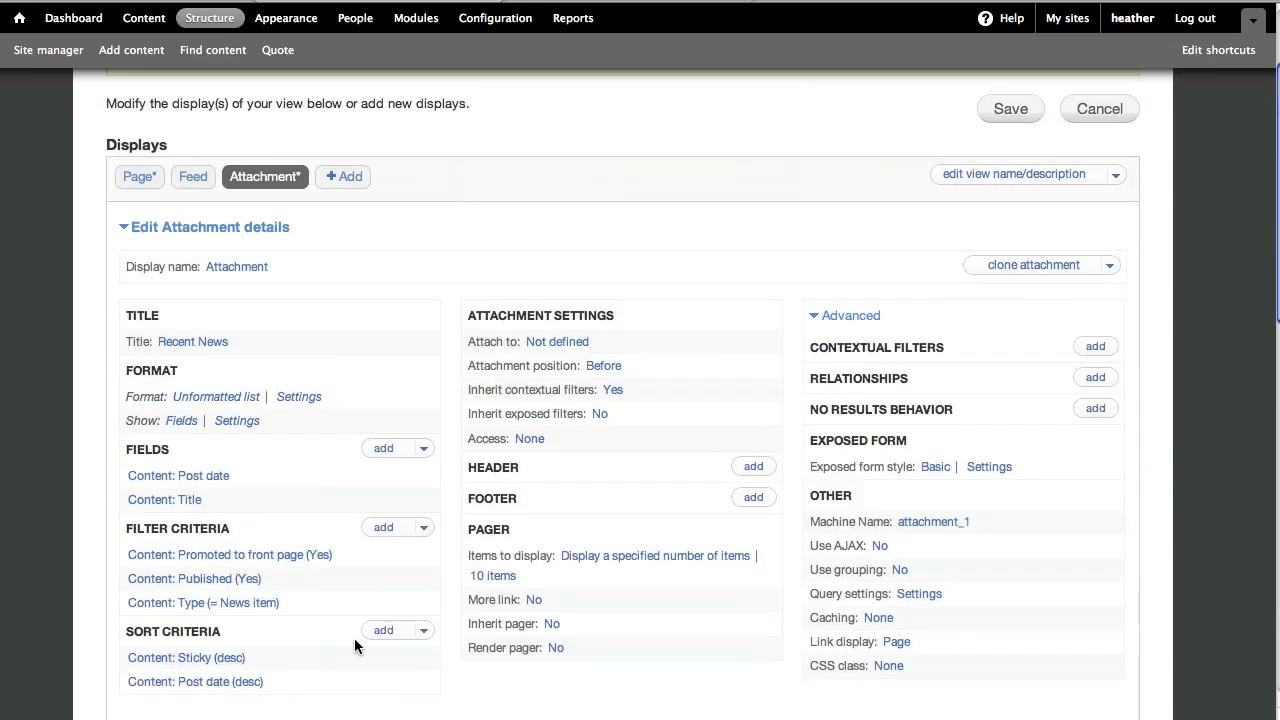
{"action": "left_click", "coordinate": [424, 449]}
{"action": "left_click", "coordinate": [373, 471]}
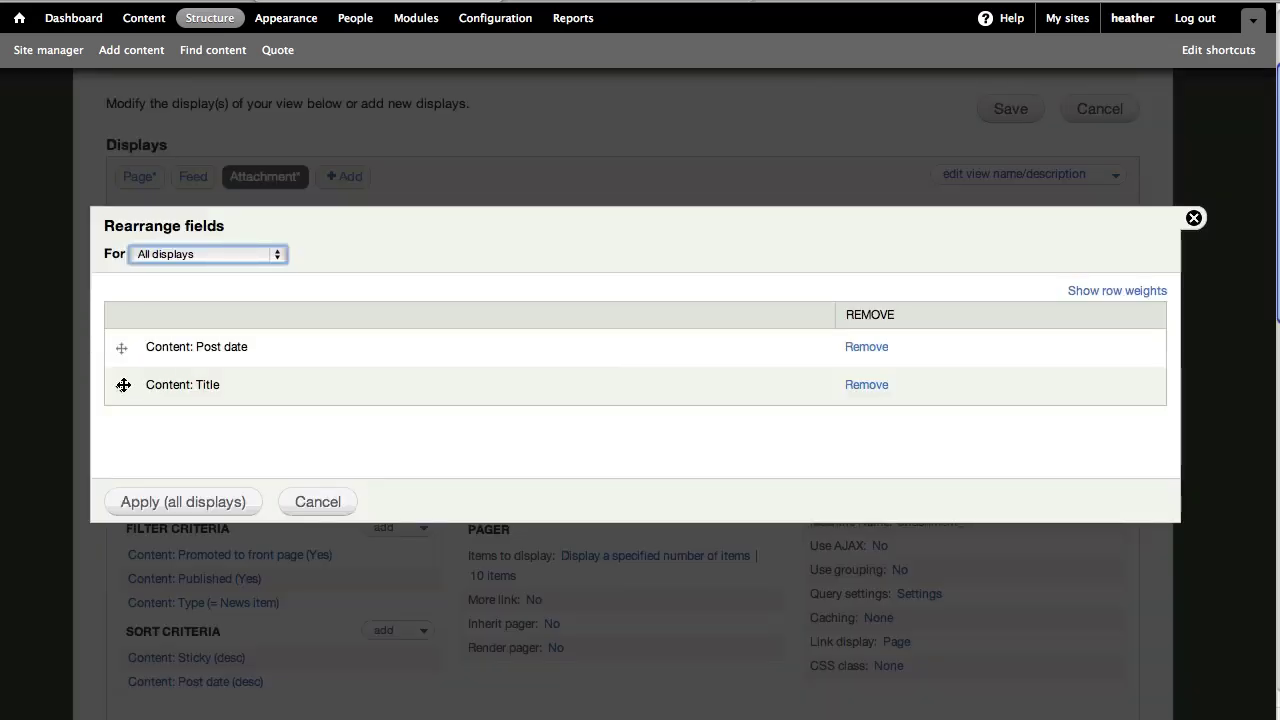
{"action": "left_click_drag", "start_coordinate": [123, 384], "coordinate": [123, 346]}
{"action": "left_click", "coordinate": [163, 503]}
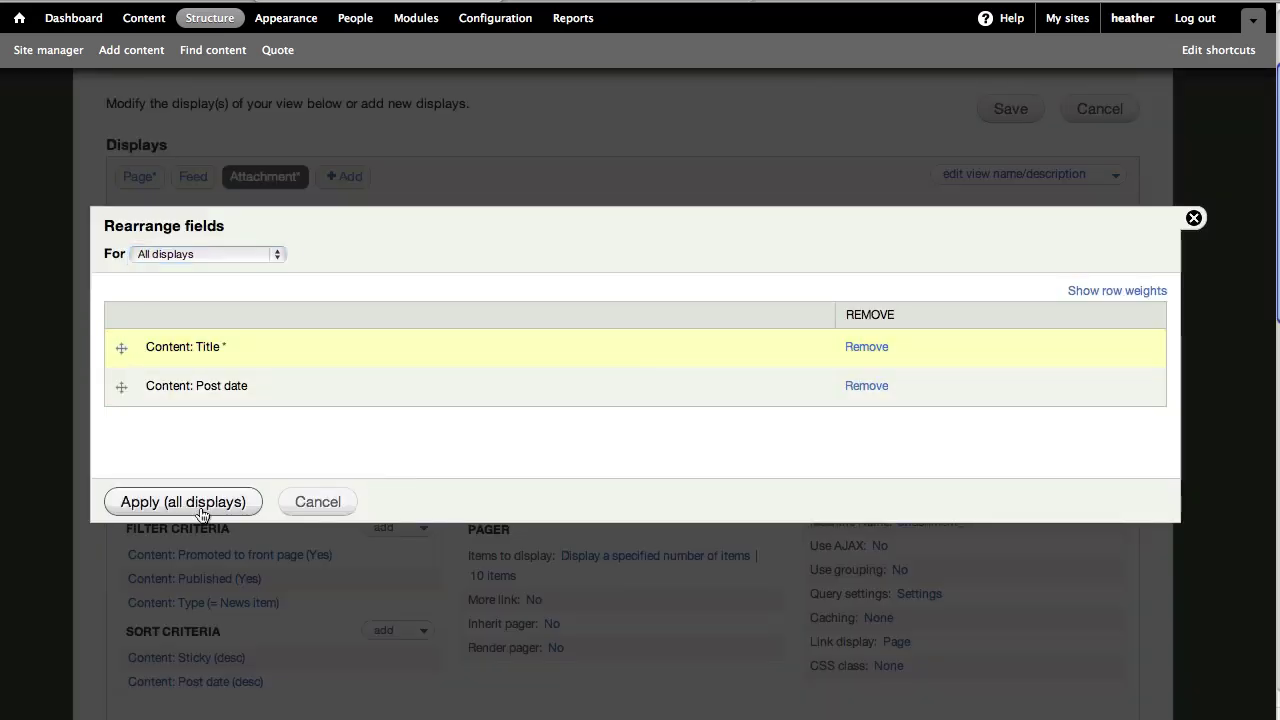
{"action": "scroll", "coordinate": [297, 593], "scroll_direction": "down", "scroll_amount": 4}
{"action": "scroll", "coordinate": [394, 633], "scroll_direction": "down", "scroll_amount": 3}
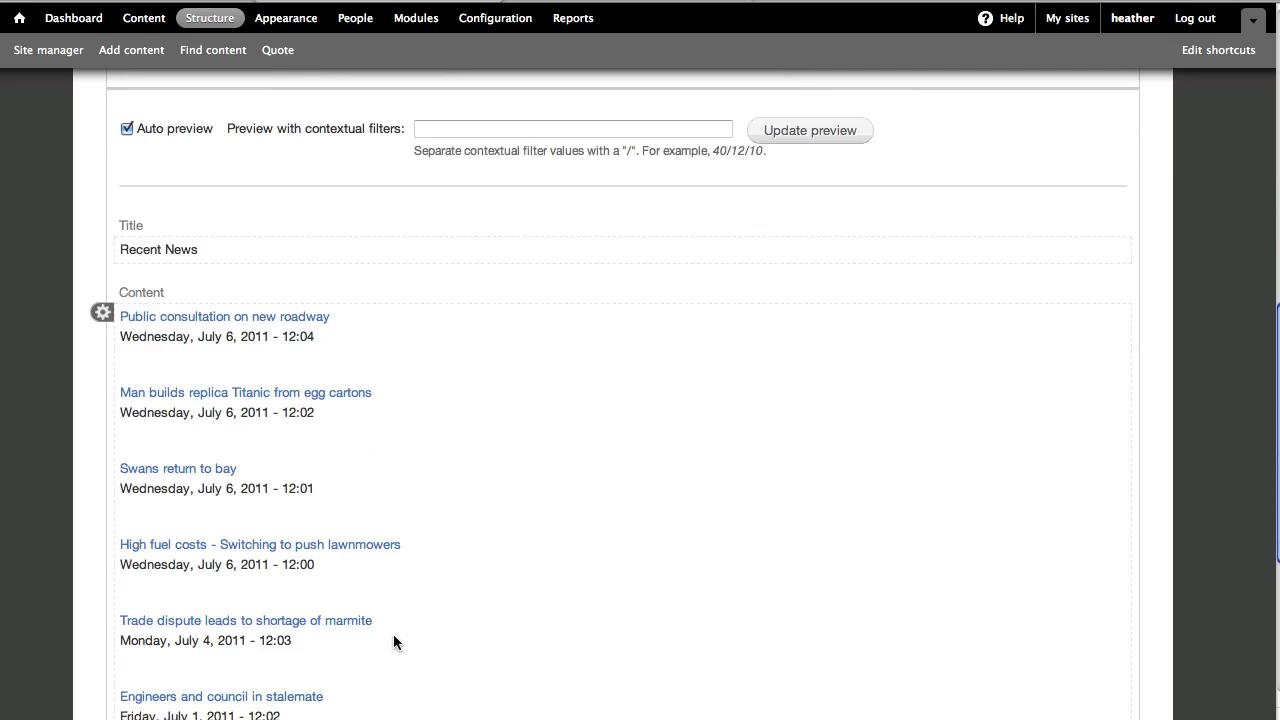
Attach the Recent News attachment to the Page display and set its attachment position to After.
{"action": "scroll", "coordinate": [393, 634], "scroll_direction": "up", "scroll_amount": 7}
{"action": "scroll", "coordinate": [390, 636], "scroll_direction": "up", "scroll_amount": 1}
{"action": "scroll", "coordinate": [377, 611], "scroll_direction": "down", "scroll_amount": 3}
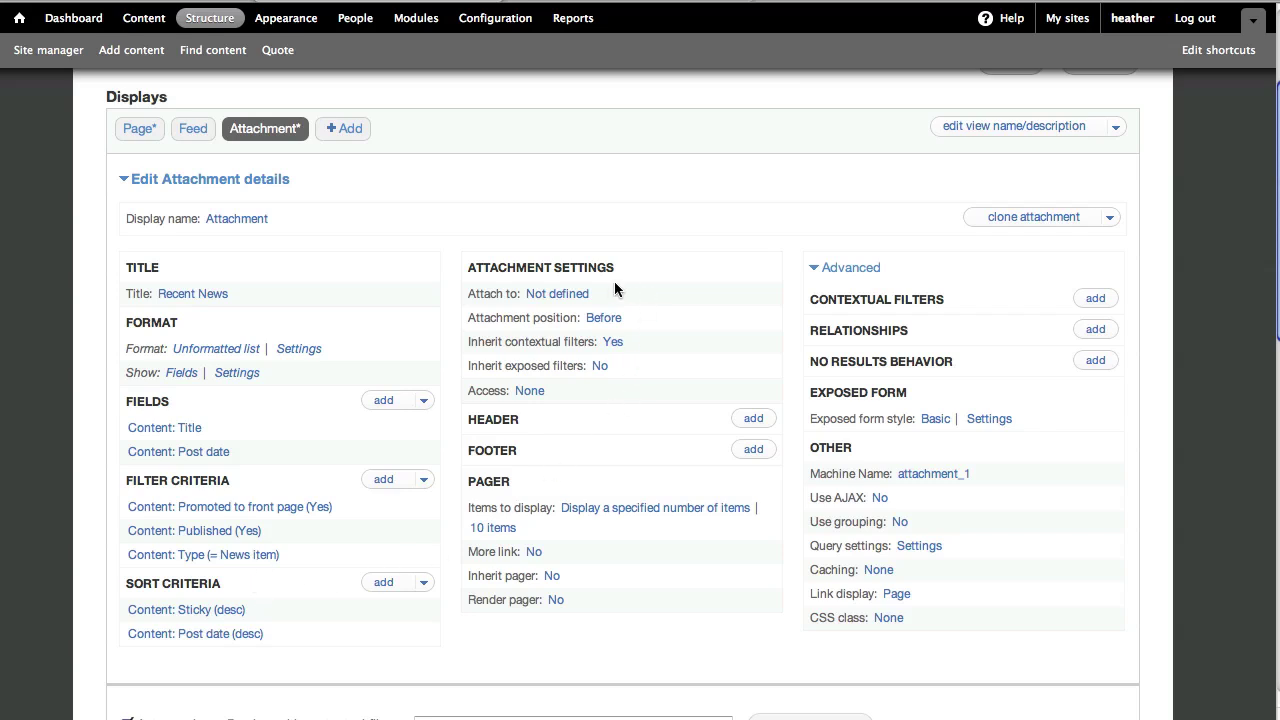
{"action": "left_click", "coordinate": [552, 297]}
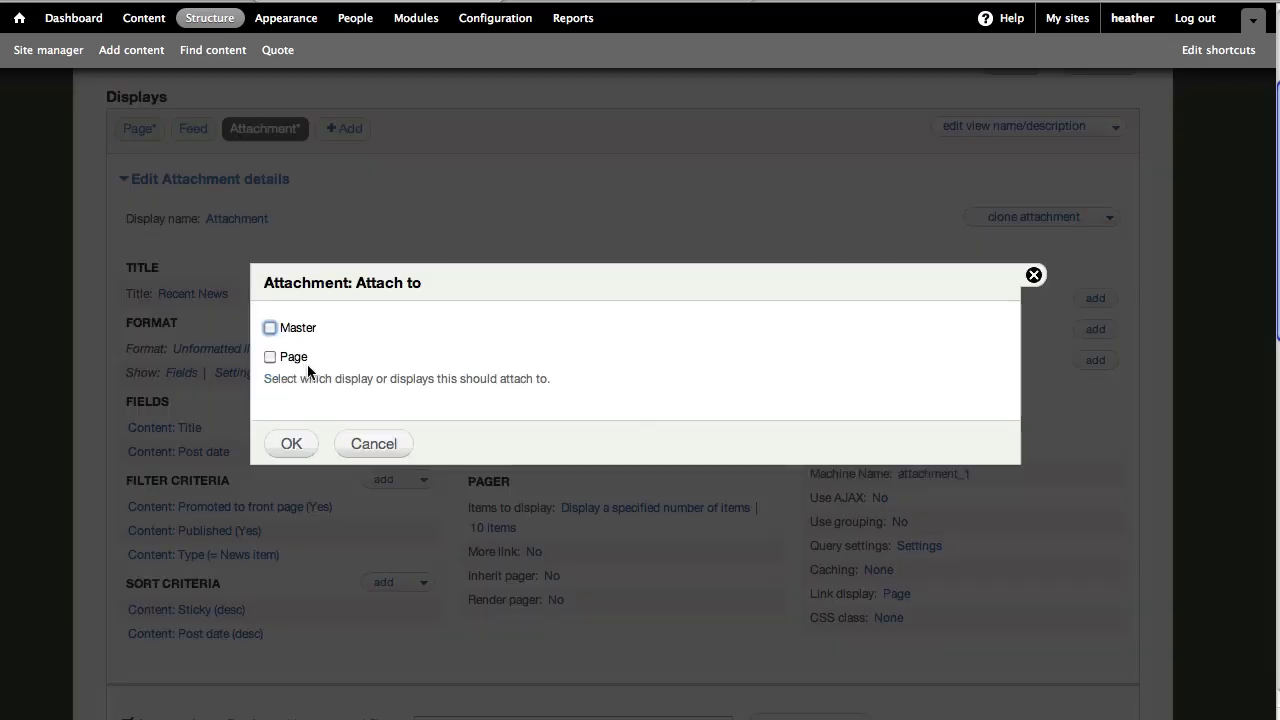
{"action": "left_click", "coordinate": [271, 358]}
{"action": "left_click", "coordinate": [294, 449]}
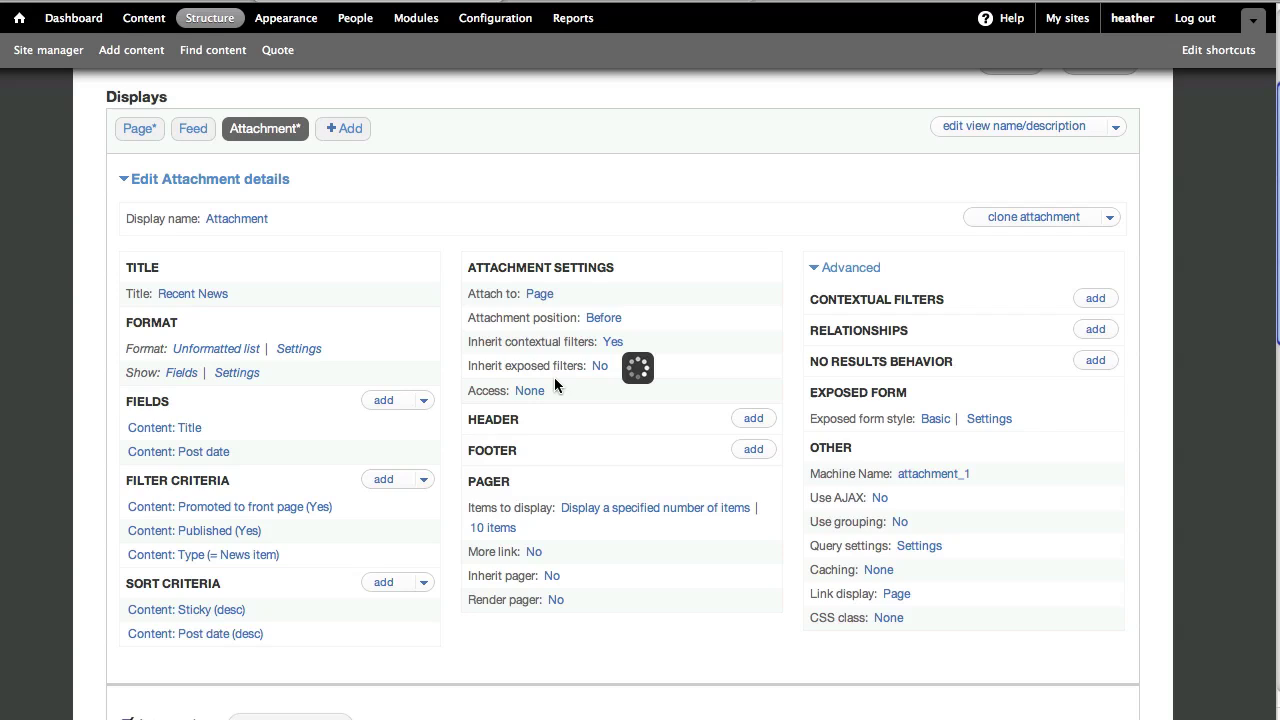
{"action": "left_click", "coordinate": [607, 322]}
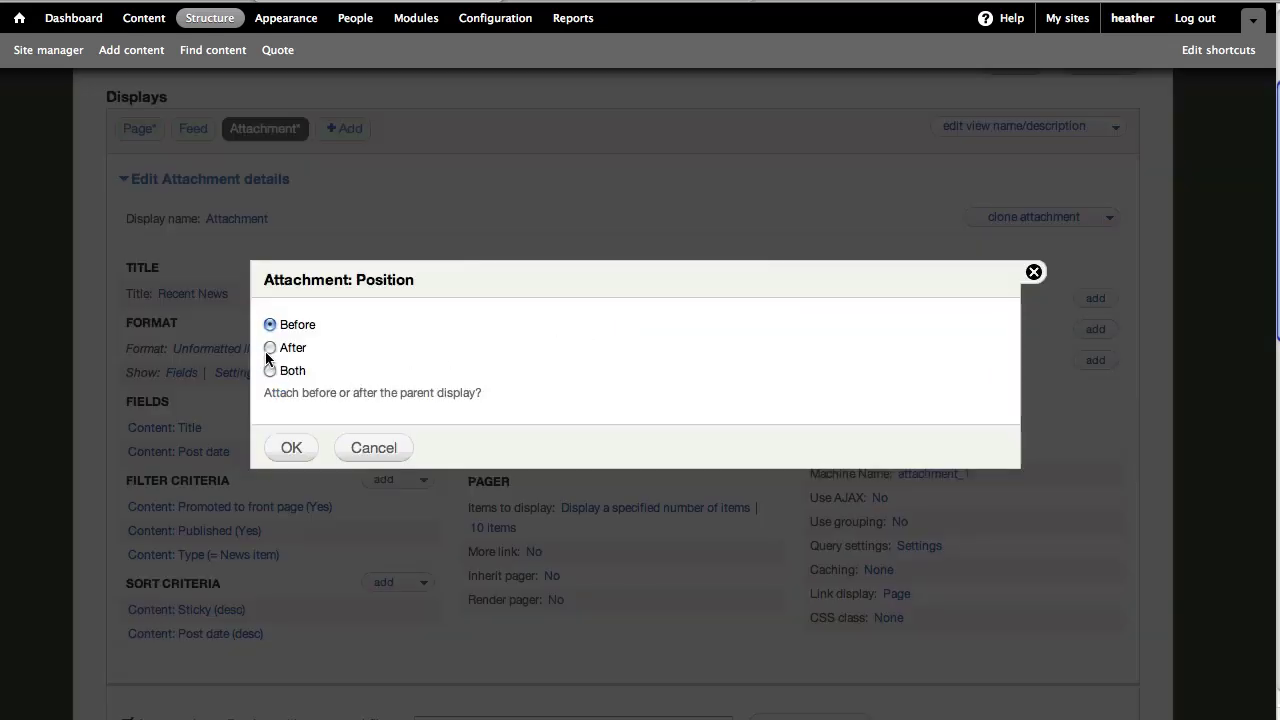
{"action": "left_click", "coordinate": [270, 347]}
{"action": "left_click", "coordinate": [290, 447]}
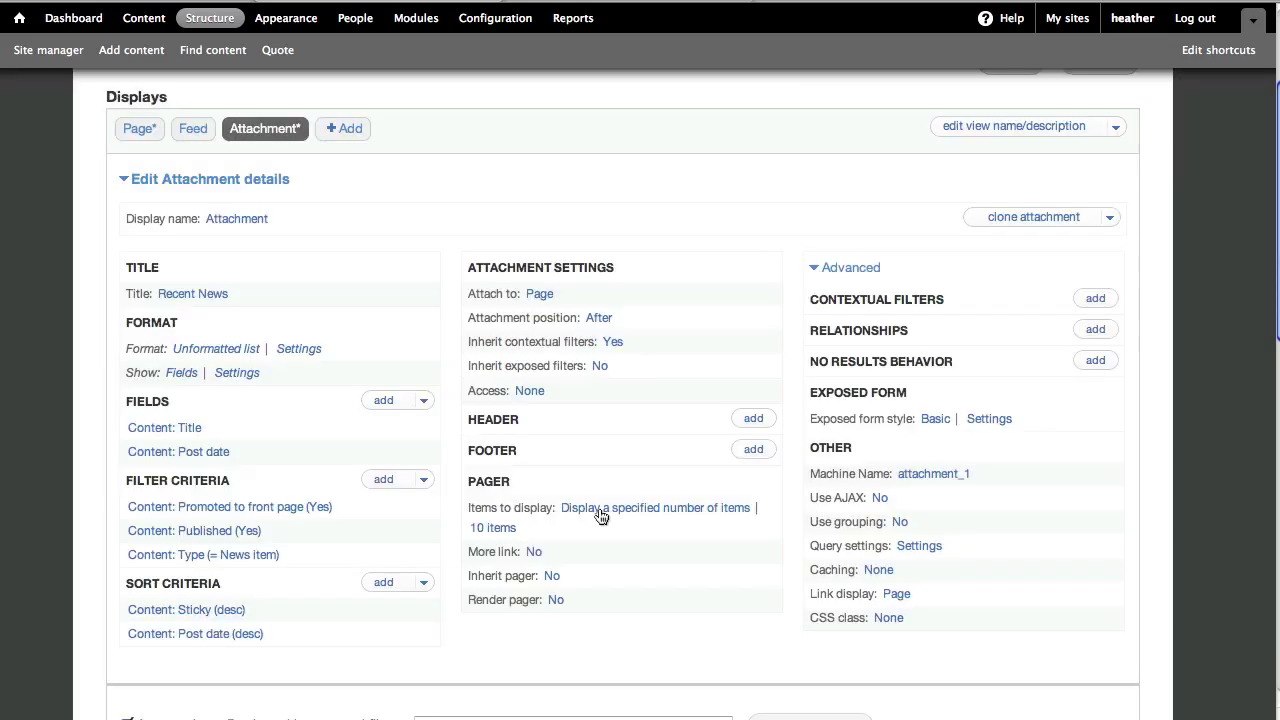
Set the attachment's pager offset to 3 for this display only and check the preview.
{"action": "left_click", "coordinate": [503, 530]}
{"action": "left_click", "coordinate": [391, 405]}
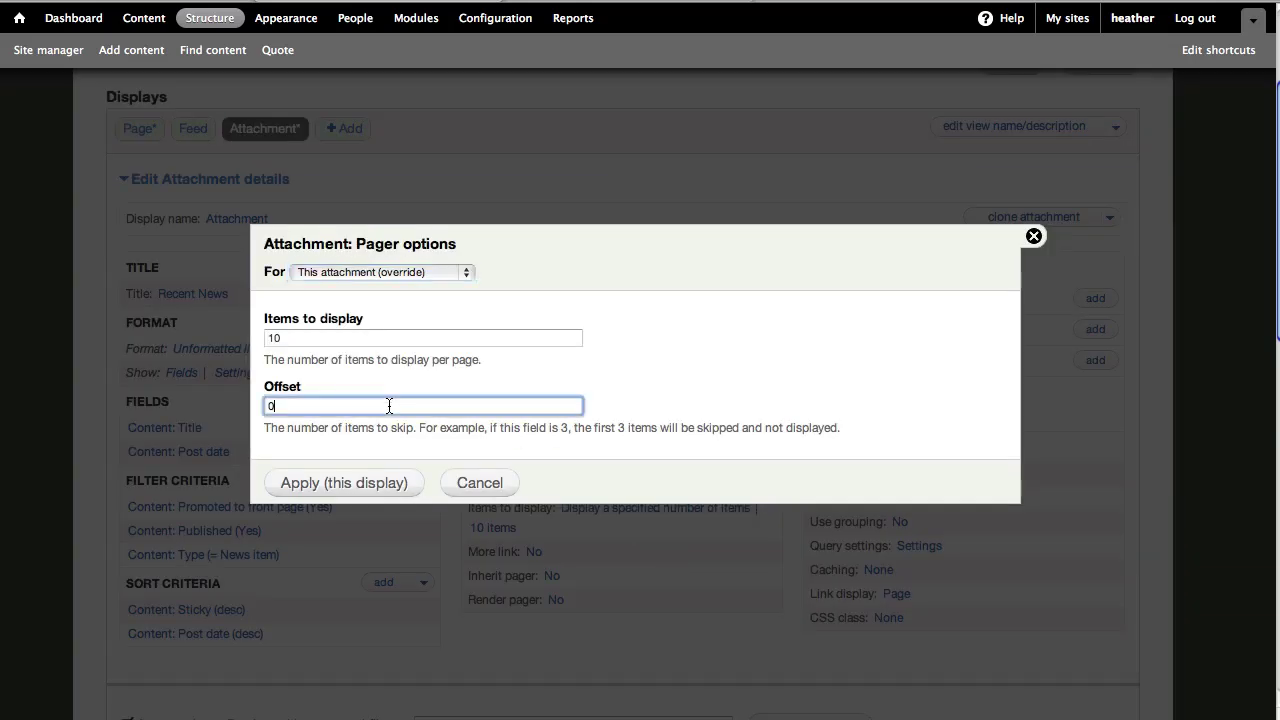
{"action": "key", "text": "BackSpace"}
{"action": "type", "text": "3"}
{"action": "left_click", "coordinate": [345, 483]}
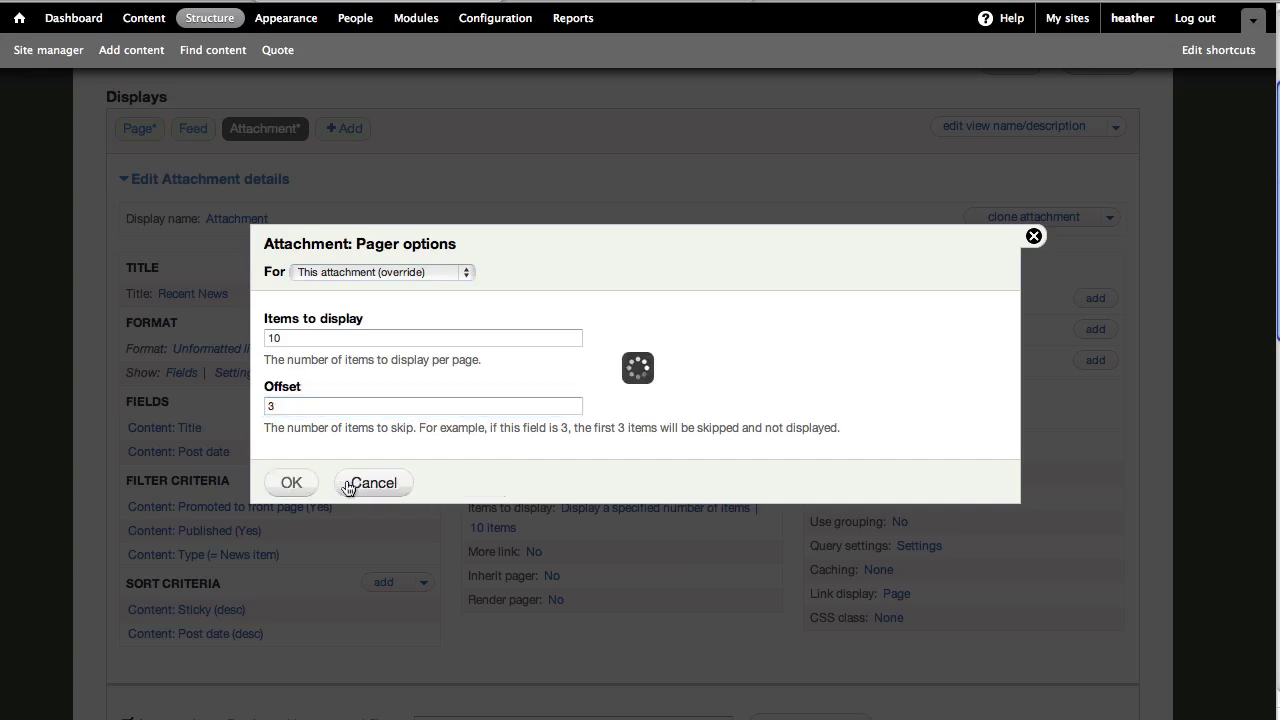
{"action": "scroll", "coordinate": [584, 615], "scroll_direction": "down", "scroll_amount": 10}
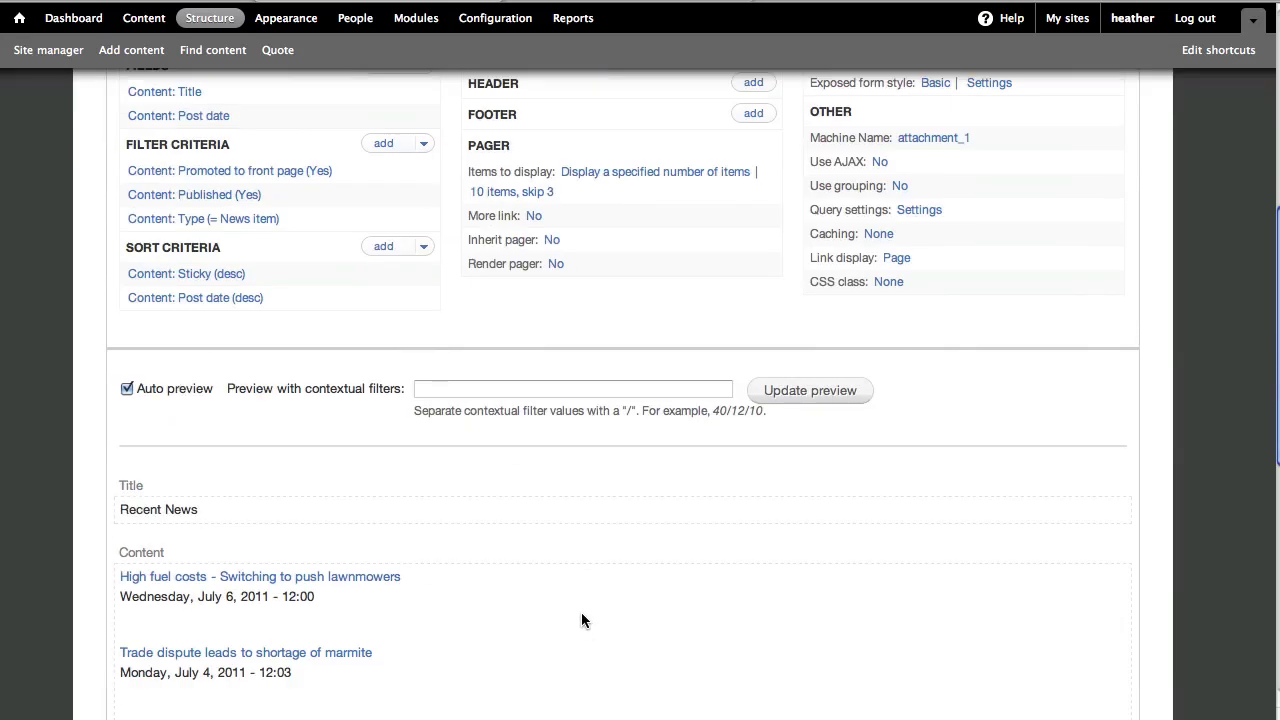
Save the view and check the attachment's list below the Latest News items on the home page.
{"action": "scroll", "coordinate": [590, 478], "scroll_direction": "up", "scroll_amount": 4}
{"action": "scroll", "coordinate": [600, 460], "scroll_direction": "up", "scroll_amount": 10}
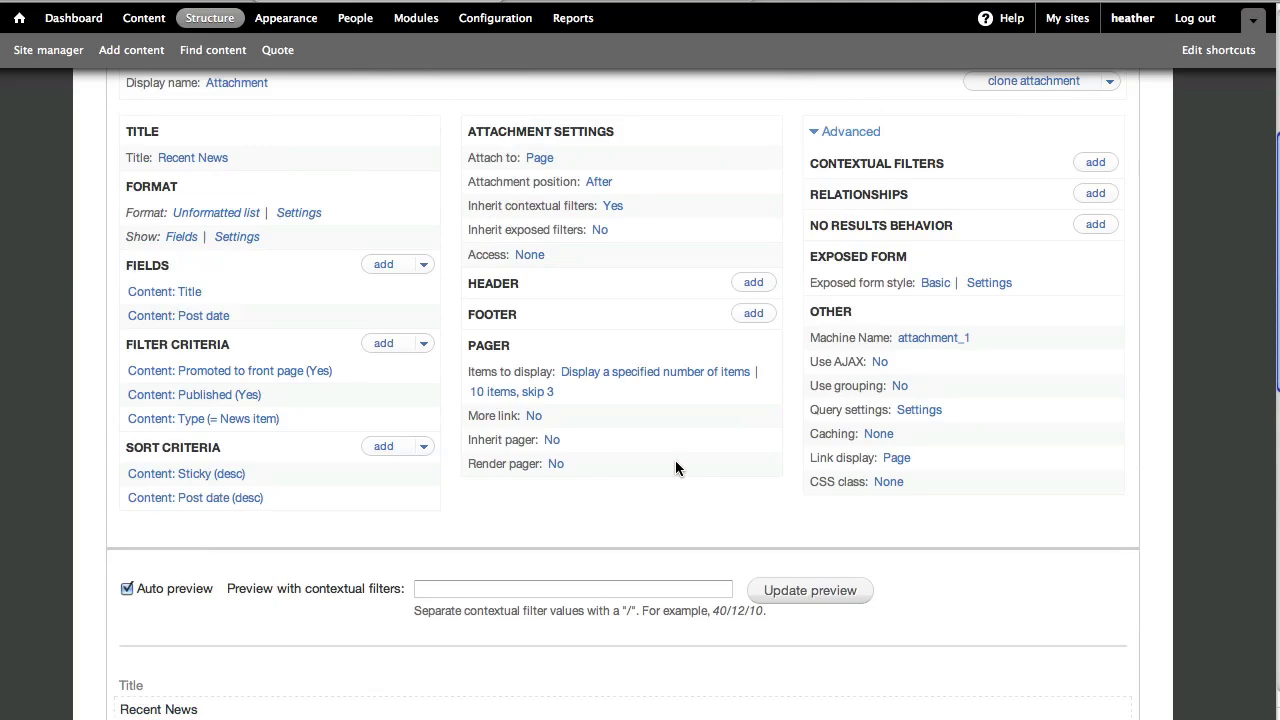
{"action": "left_click", "coordinate": [1010, 241]}
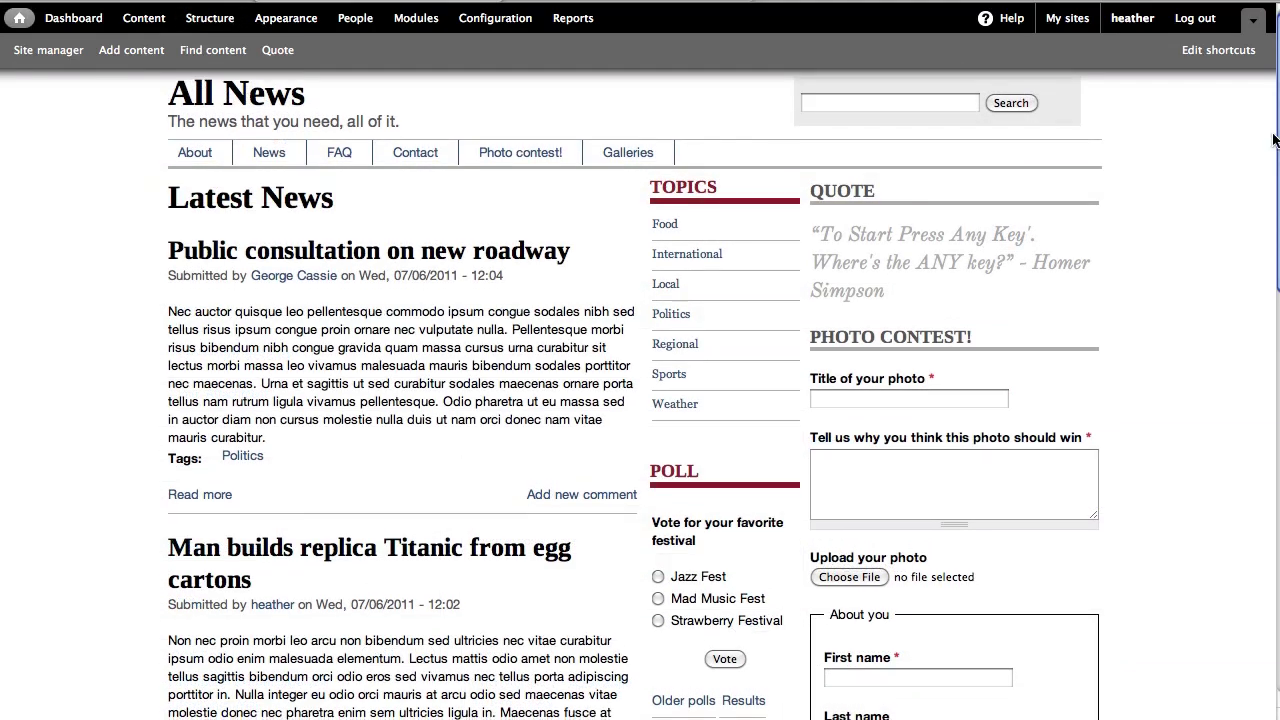
{"action": "scroll", "coordinate": [1234, 384], "scroll_direction": "down", "scroll_amount": 6}
{"action": "scroll", "coordinate": [1234, 384], "scroll_direction": "down", "scroll_amount": 5}
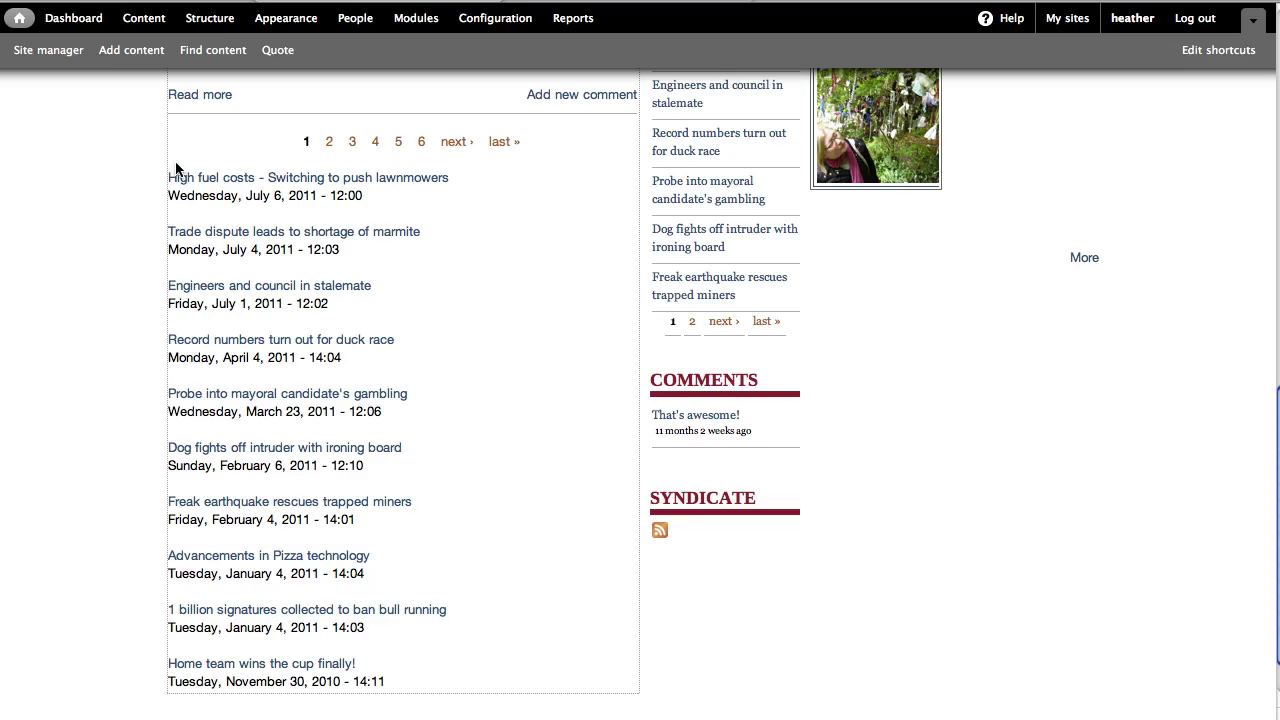
Reopen the view from the home page and set the Page display's pager to a specified number of items, 3, overriding this page only.
{"action": "left_click", "coordinate": [157, 187]}
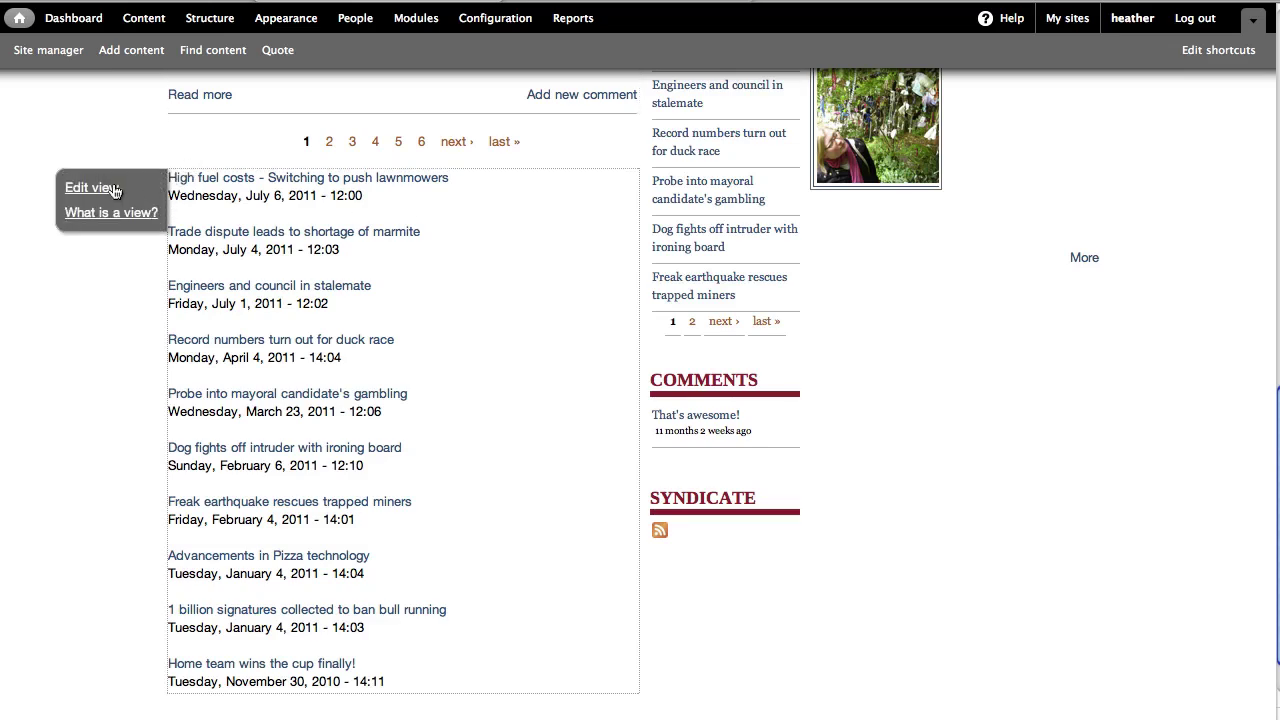
{"action": "left_click", "coordinate": [112, 190]}
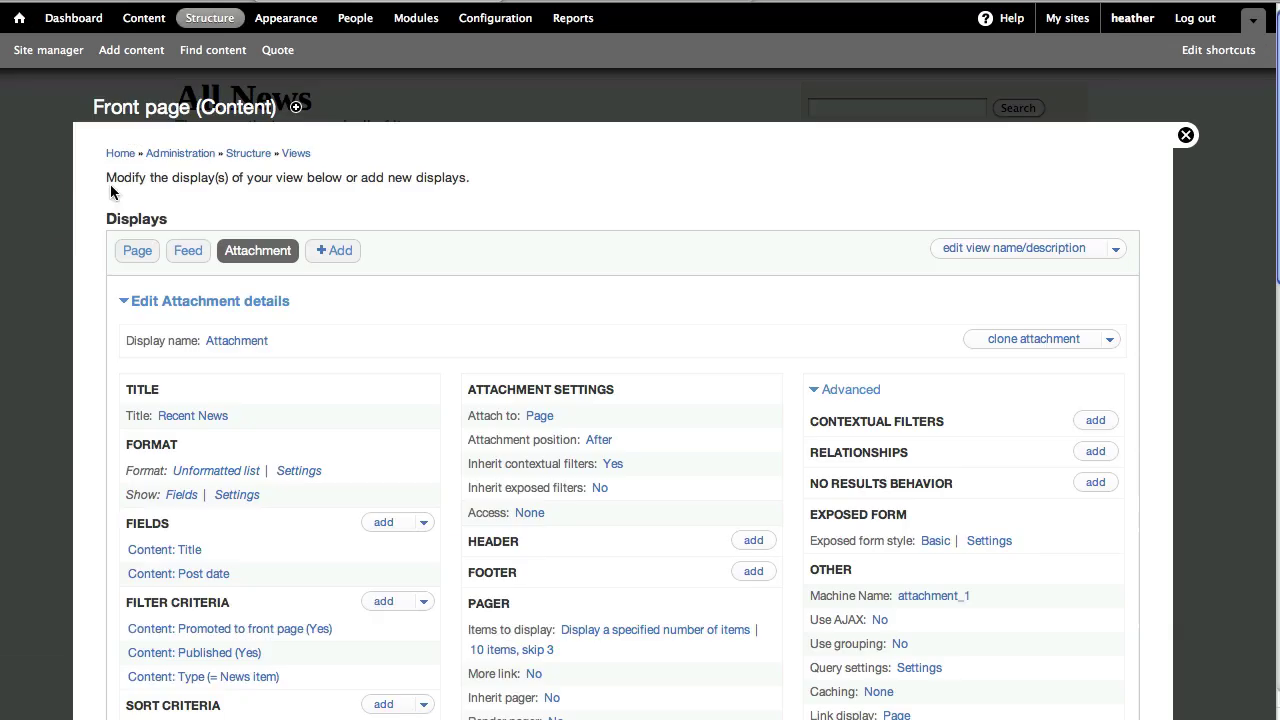
{"action": "left_click", "coordinate": [116, 251]}
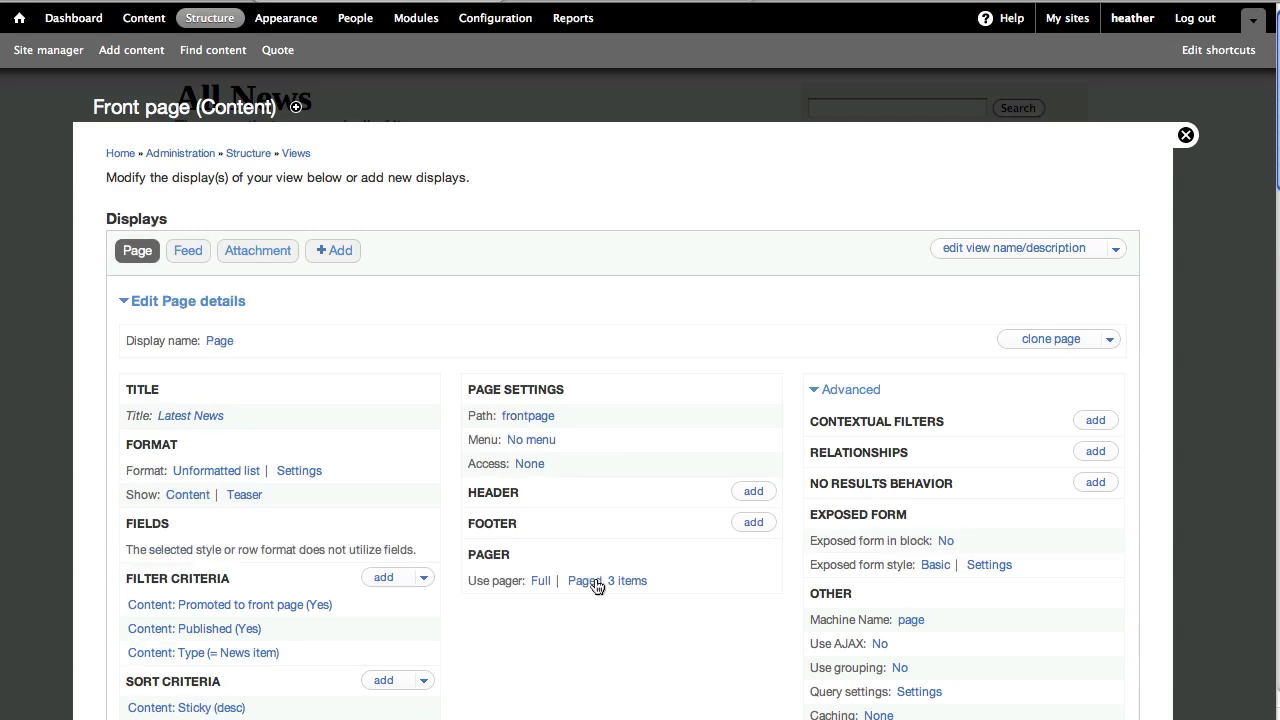
{"action": "left_click", "coordinate": [540, 580]}
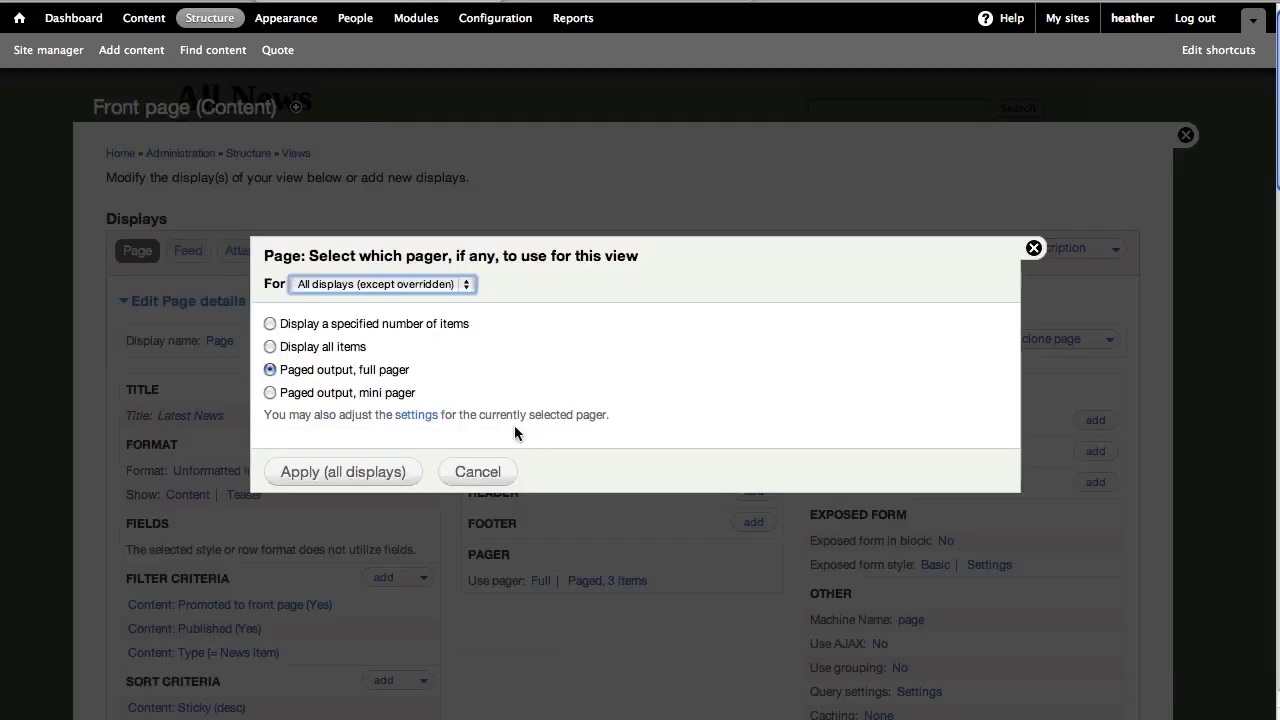
{"action": "left_click", "coordinate": [422, 324]}
{"action": "left_click", "coordinate": [380, 471]}
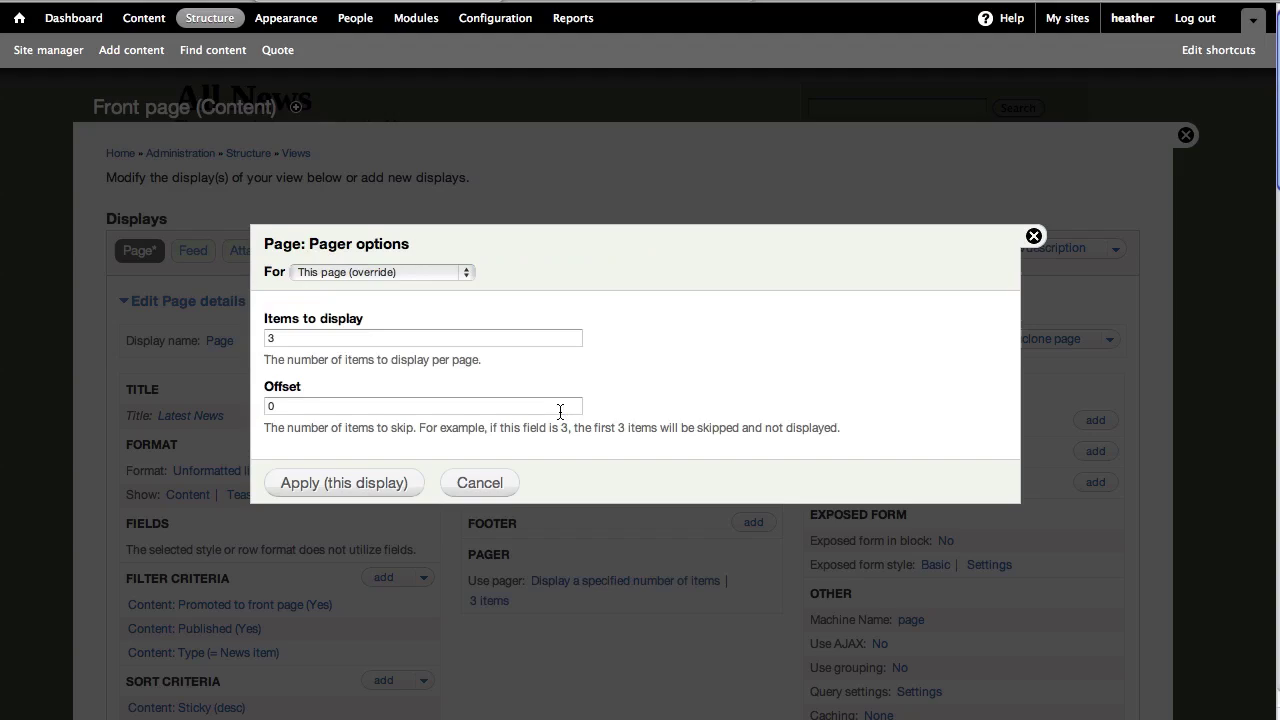
{"action": "left_click", "coordinate": [376, 481]}
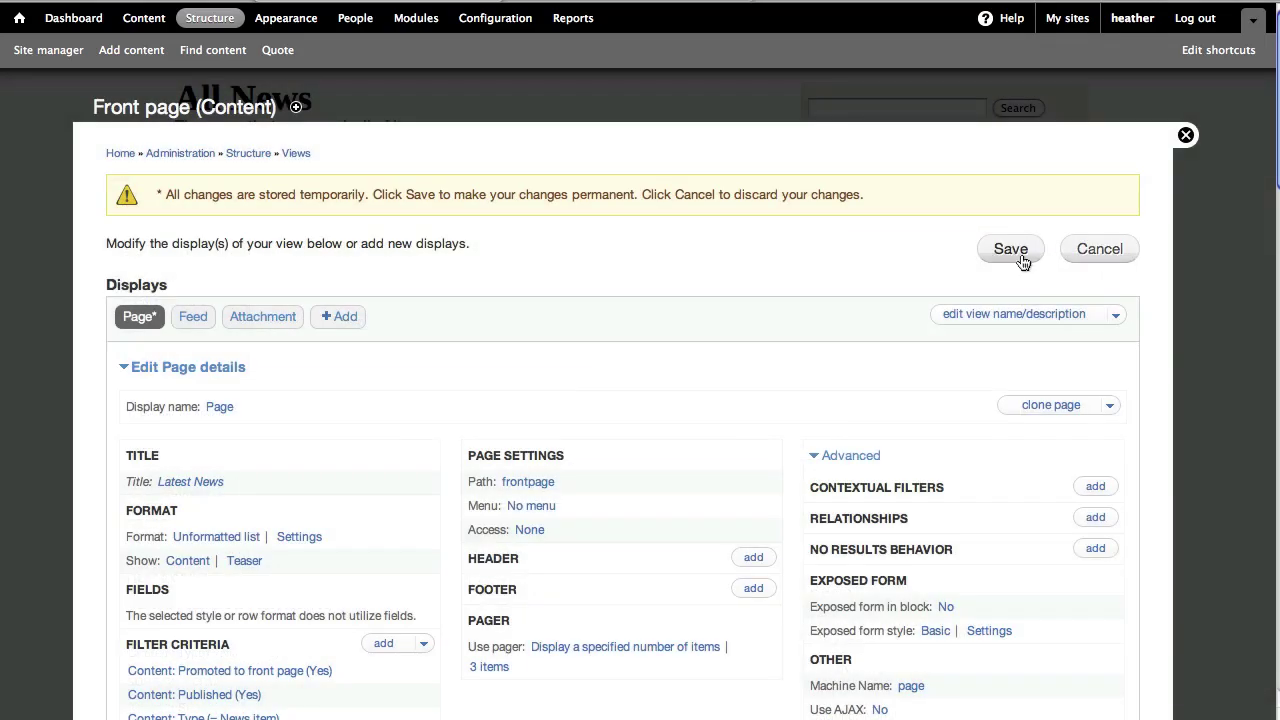
Save the view with the changed pager and review the whole front page.
{"action": "left_click", "coordinate": [1020, 258]}
{"action": "scroll", "coordinate": [1109, 355], "scroll_direction": "down", "scroll_amount": 10}
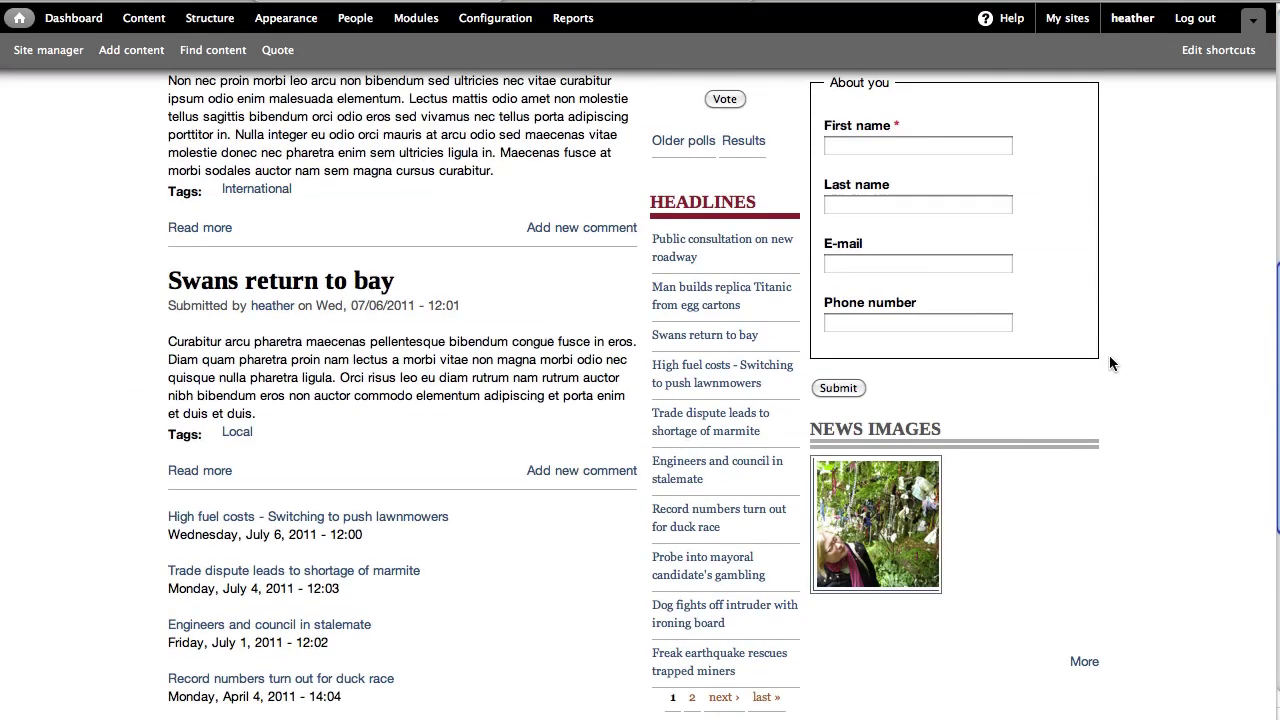
{"action": "scroll", "coordinate": [1109, 355], "scroll_direction": "down", "scroll_amount": 5}
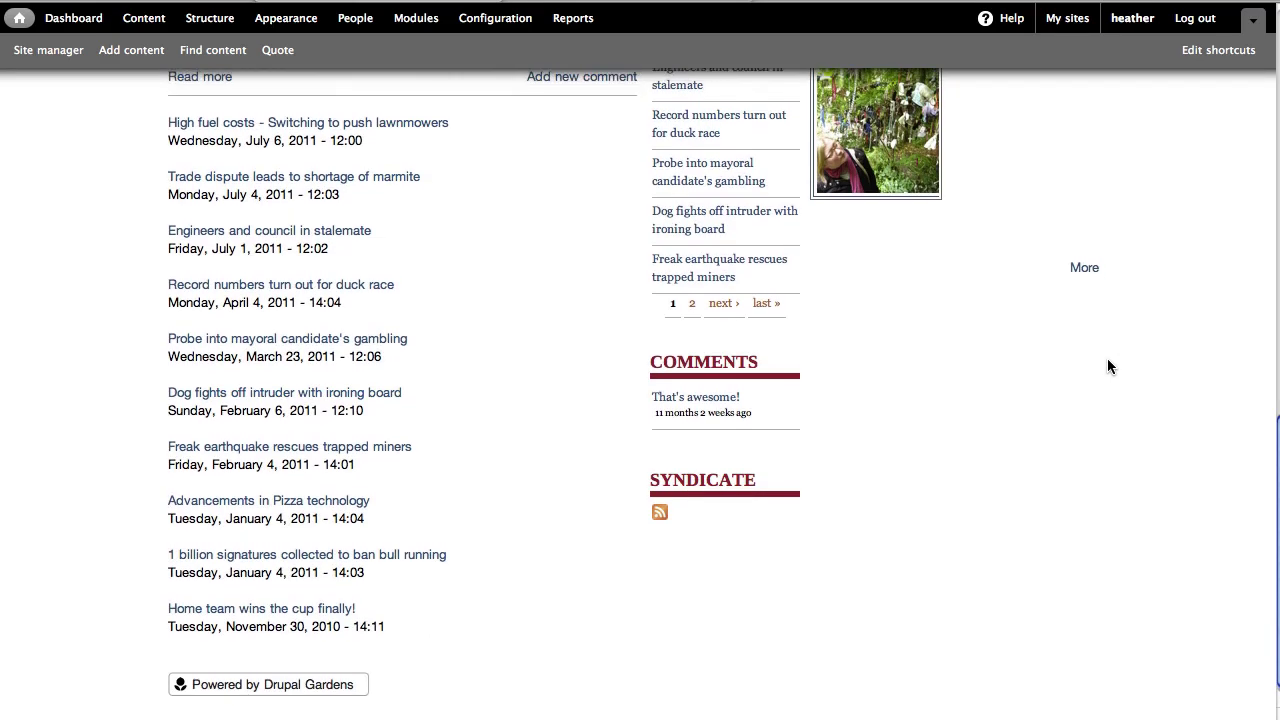
{"action": "scroll", "coordinate": [1107, 366], "scroll_direction": "up", "scroll_amount": 13}
{"action": "scroll", "coordinate": [1107, 366], "scroll_direction": "up", "scroll_amount": 6}
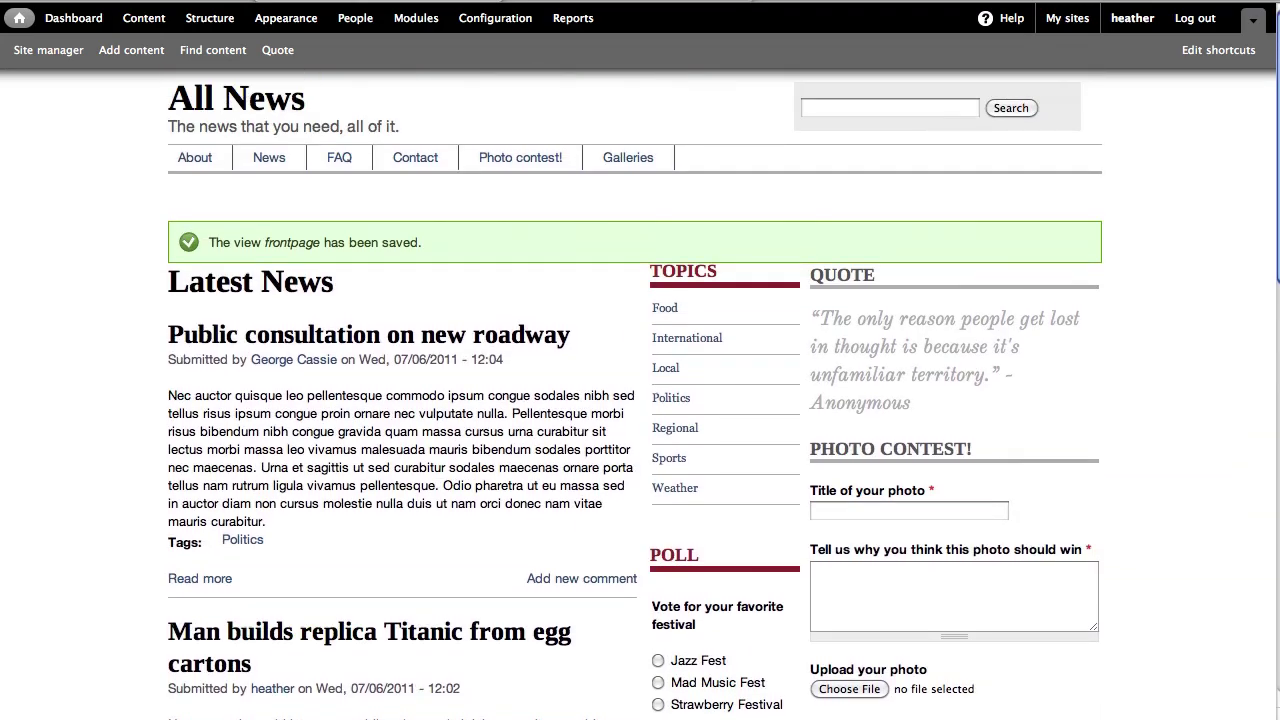